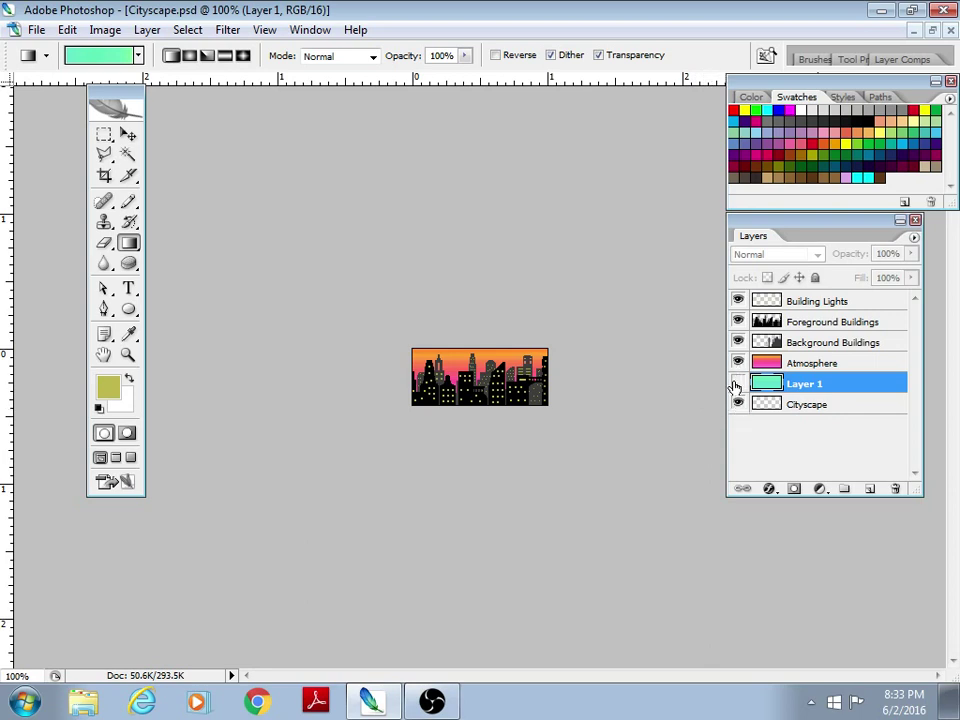
# Minimize Cityscape.psd and bring up Television.psd with its artwork fitted to the window
pyautogui.click(914, 32)
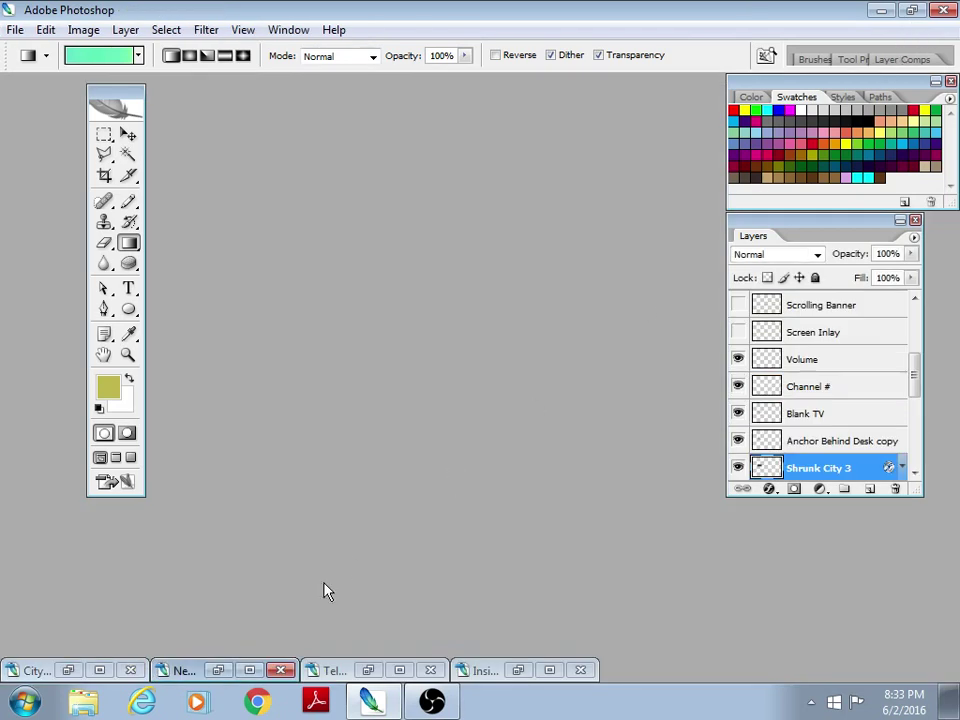
pyautogui.click(399, 669)
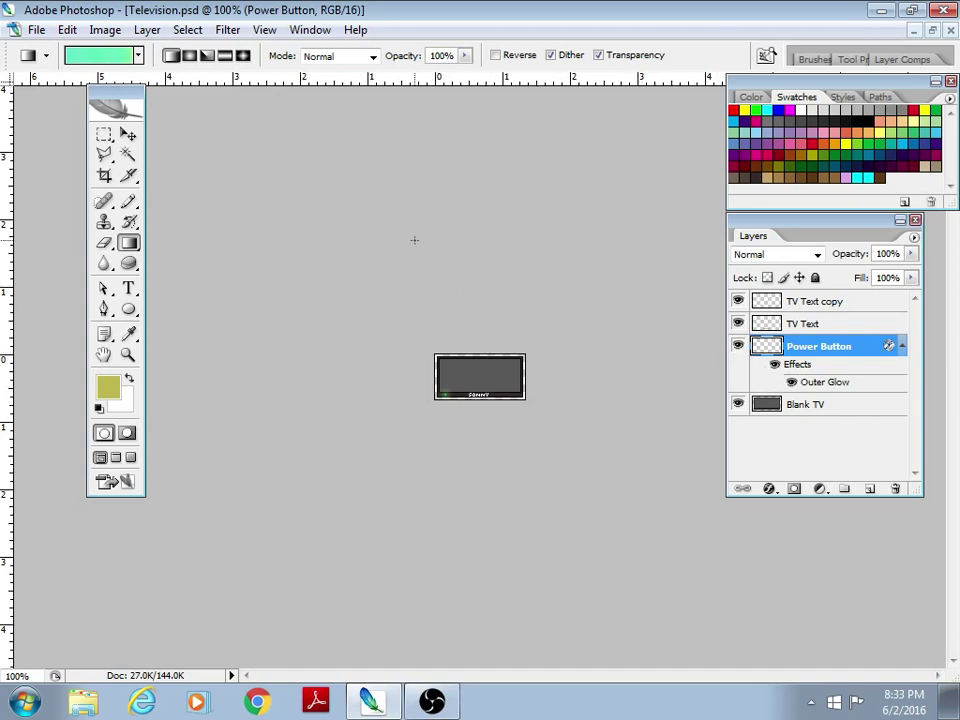
pyautogui.click(66, 31)
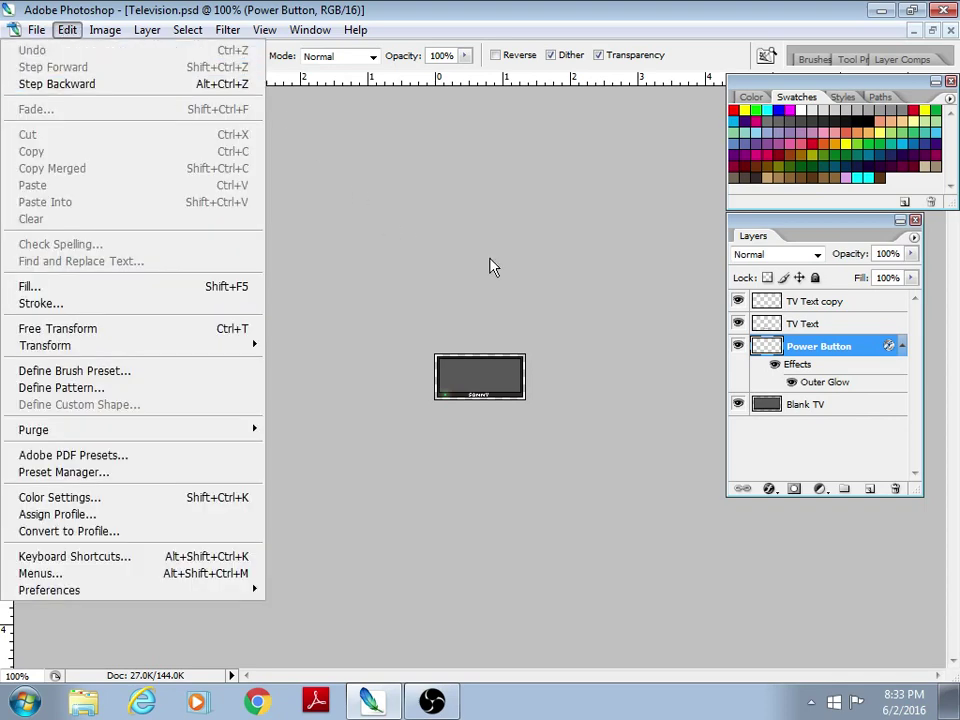
pyautogui.click(457, 307)
pyautogui.press('z')
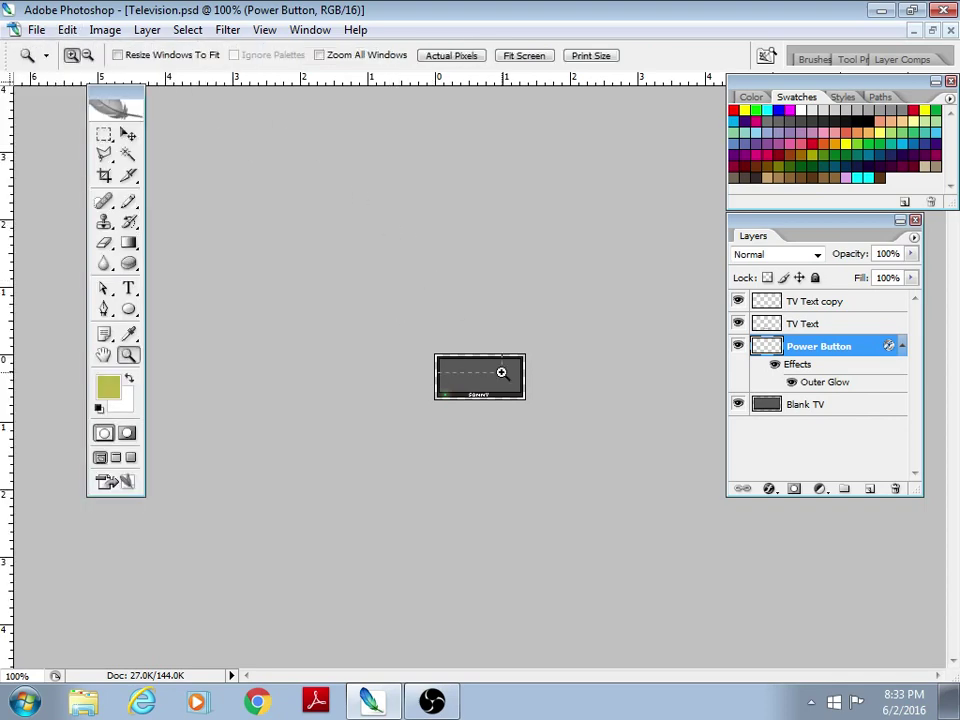
pyautogui.hotkey('ctrl', '0')
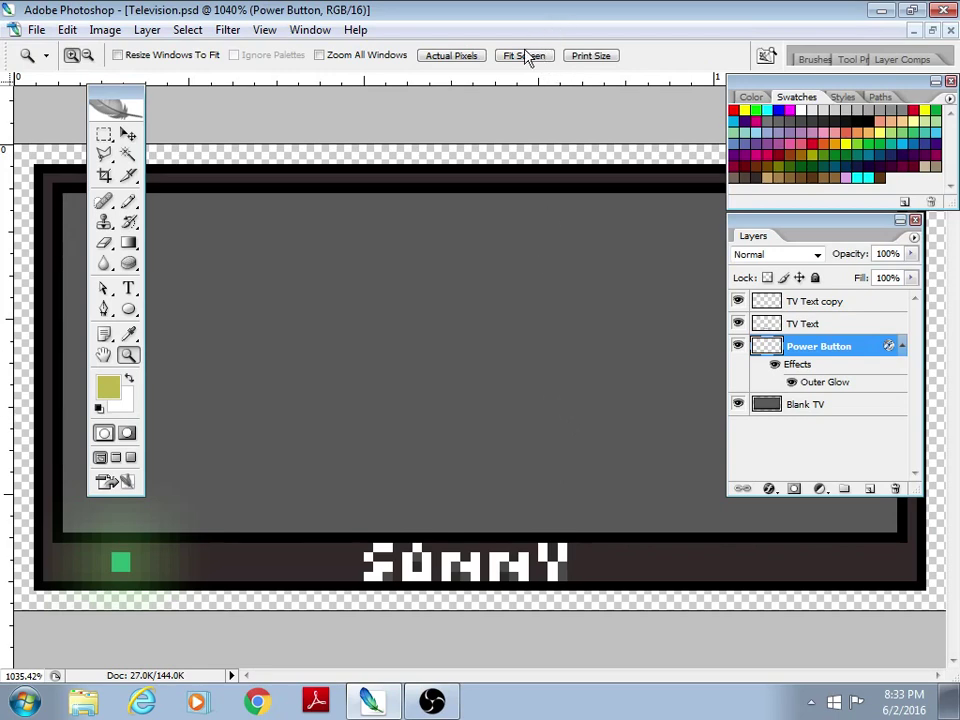
# Fit the television artwork between the palettes and move the Layers palette clear of the canvas
pyautogui.click(458, 56)
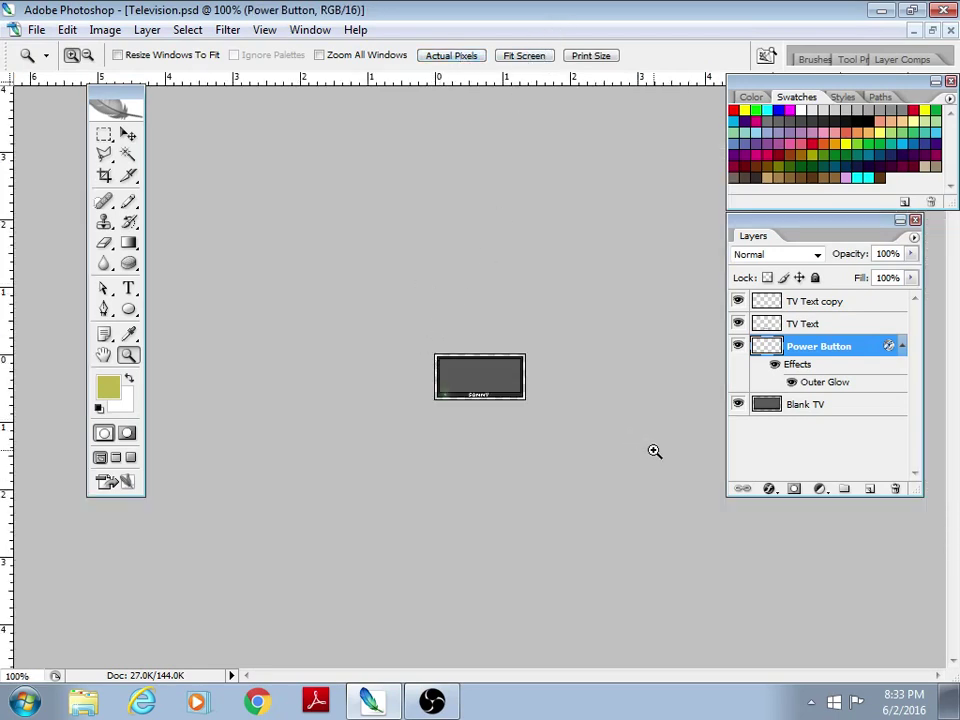
pyautogui.hotkey('ctrl', '0')
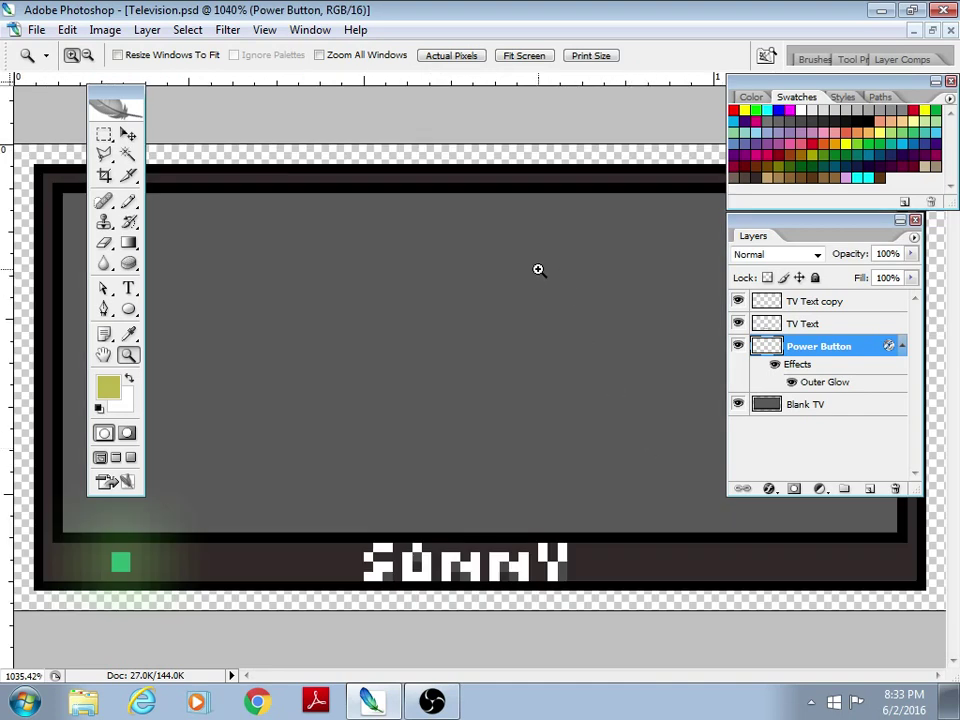
pyautogui.click(526, 58)
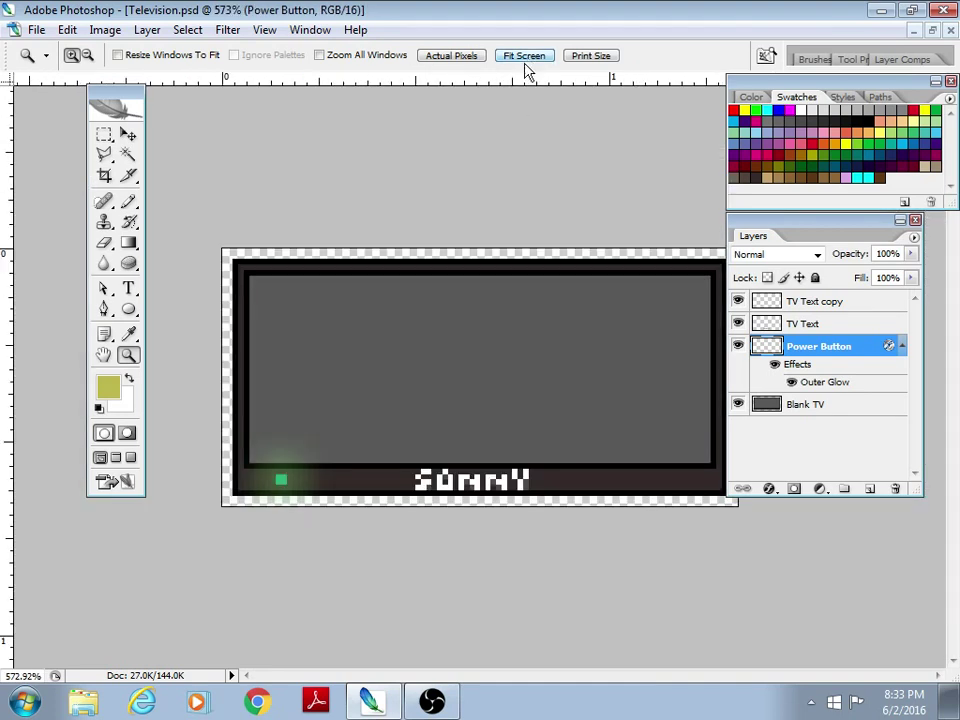
pyautogui.moveTo(767, 236); pyautogui.dragTo(827, 268)
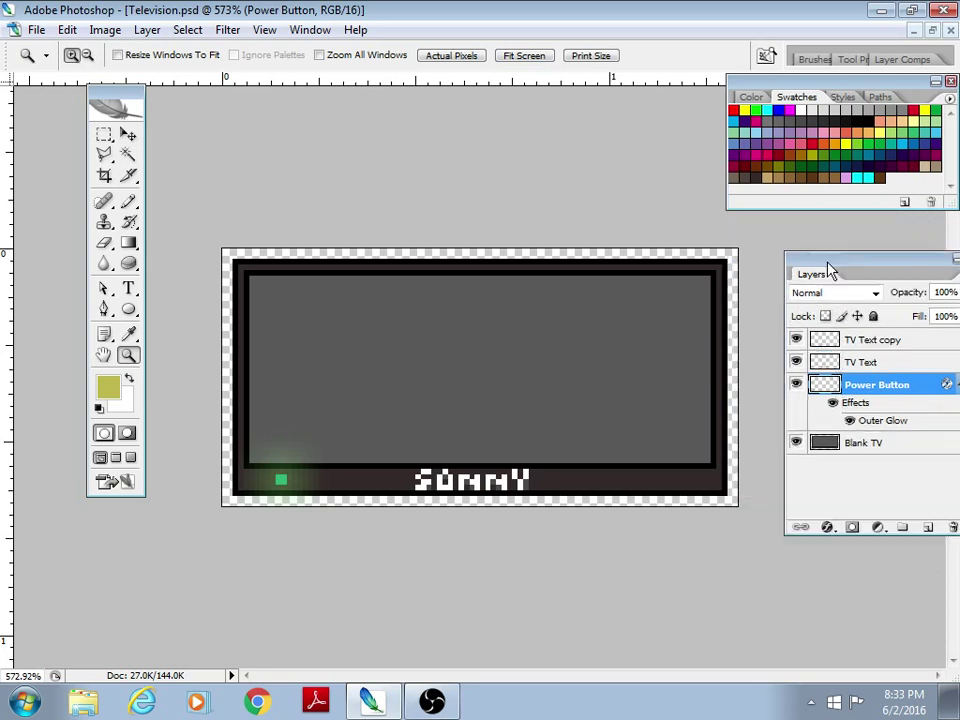
# View the television at actual pixels, hide the Power Button layer, and toggle the TV Text and TV Text copy layers off and on
pyautogui.click(130, 203)
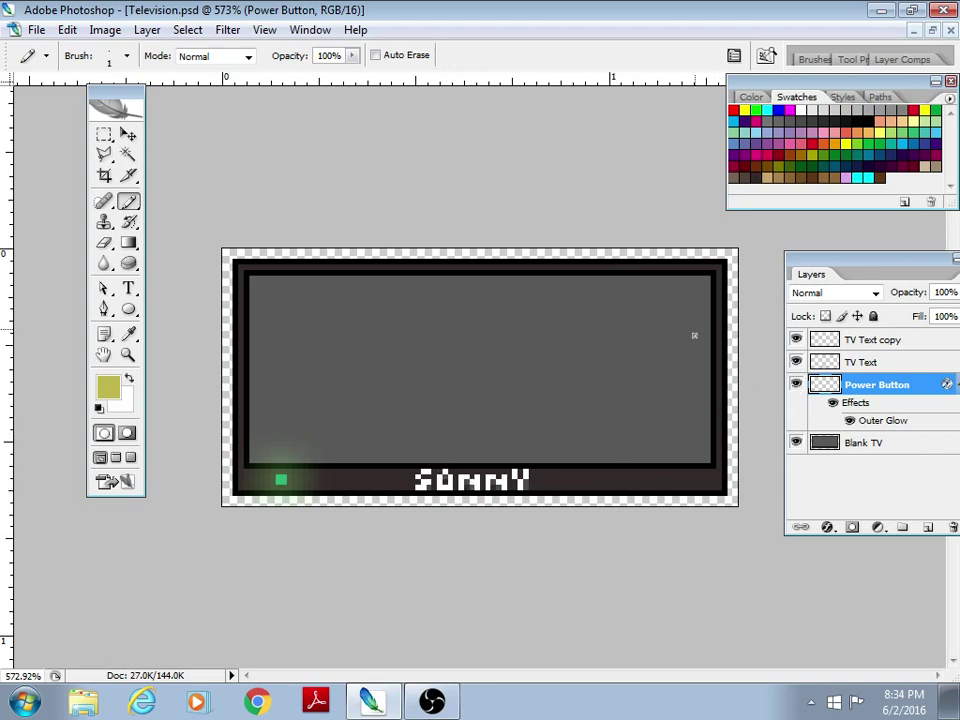
pyautogui.press('z')
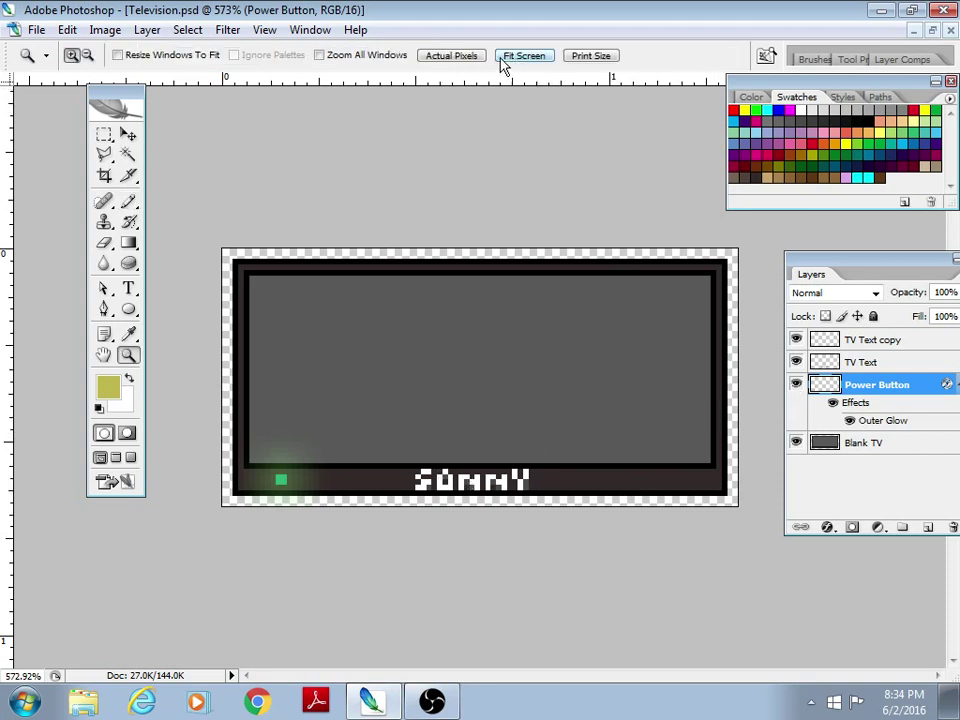
pyautogui.click(474, 58)
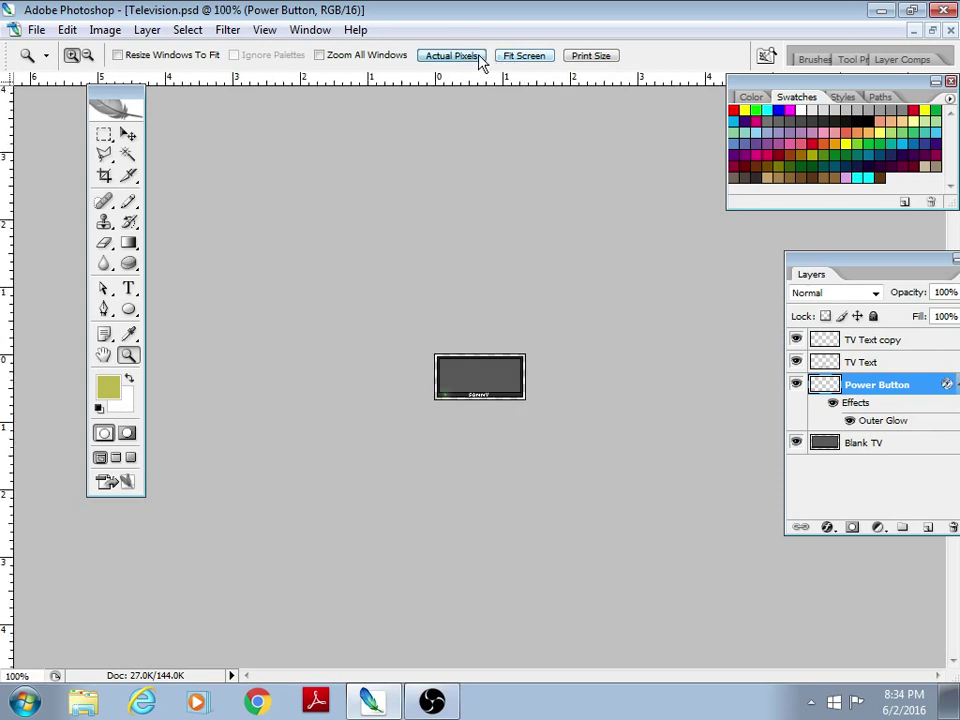
pyautogui.click(796, 385)
pyautogui.click(796, 341)
pyautogui.click(796, 362)
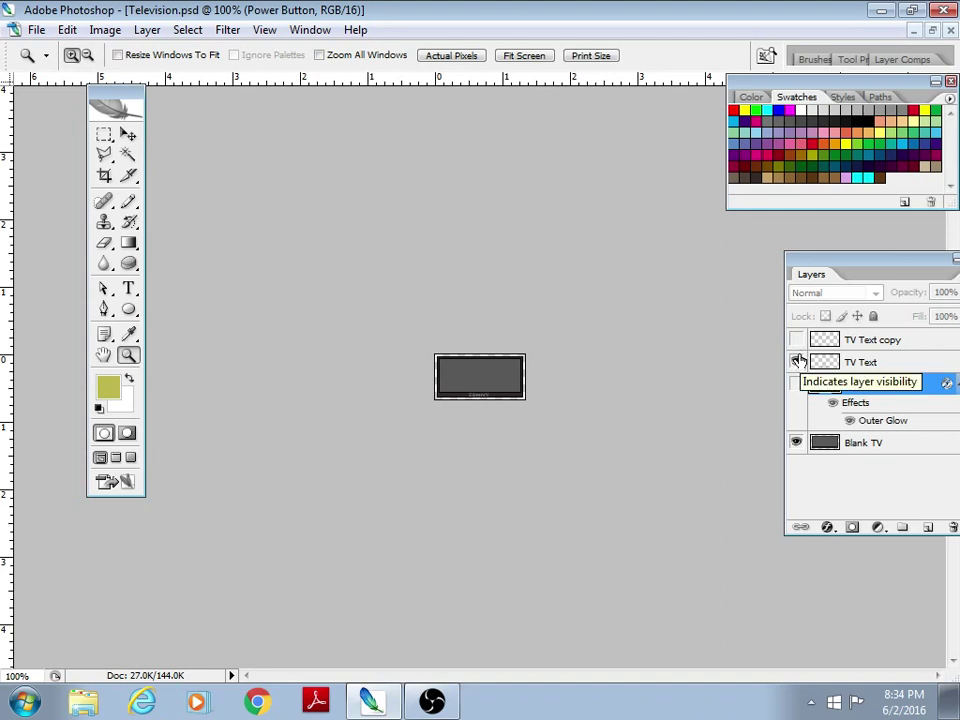
pyautogui.click(797, 340)
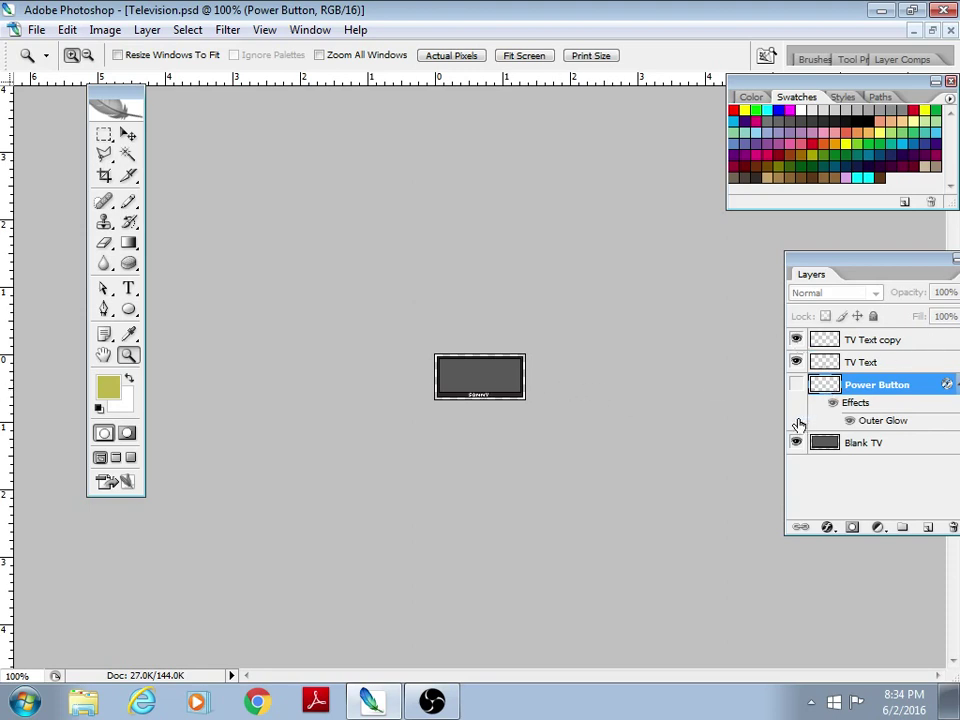
# Sample the TV frame's dark brown and the screen's gray with the Eyedropper, leaving gray as the foreground color
pyautogui.moveTo(440, 357); pyautogui.dragTo(553, 426)
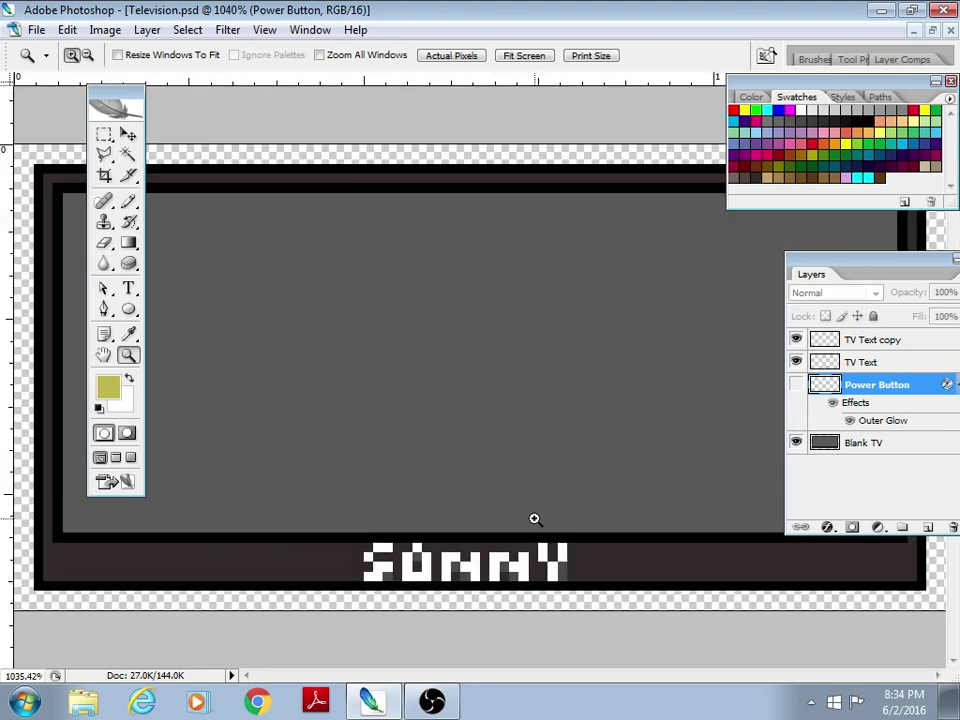
pyautogui.press('i')
pyautogui.click(604, 557)
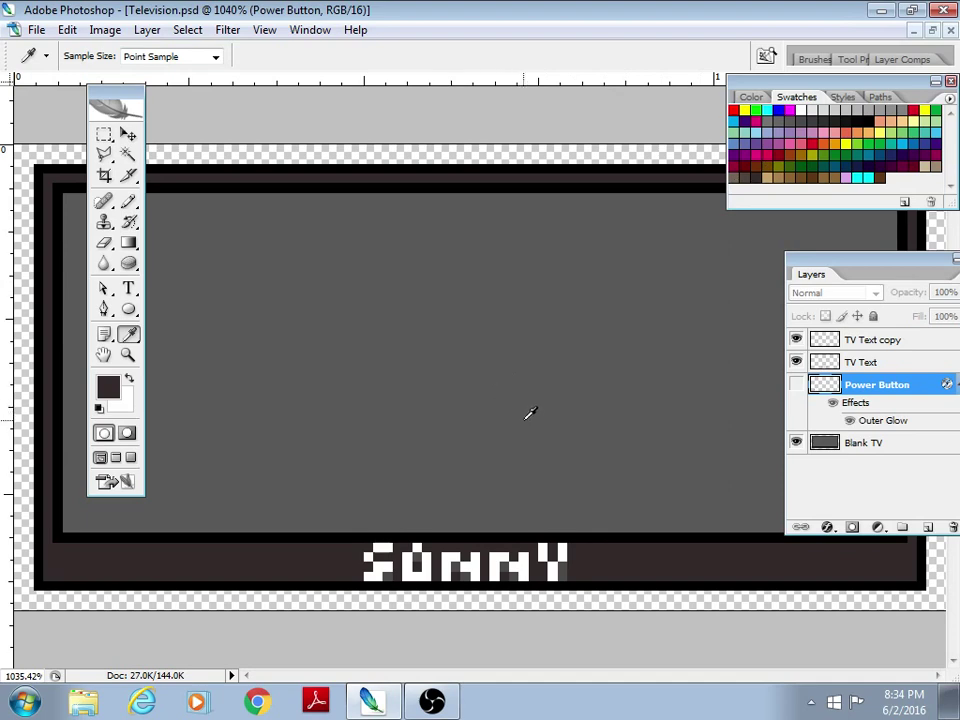
pyautogui.click(650, 317)
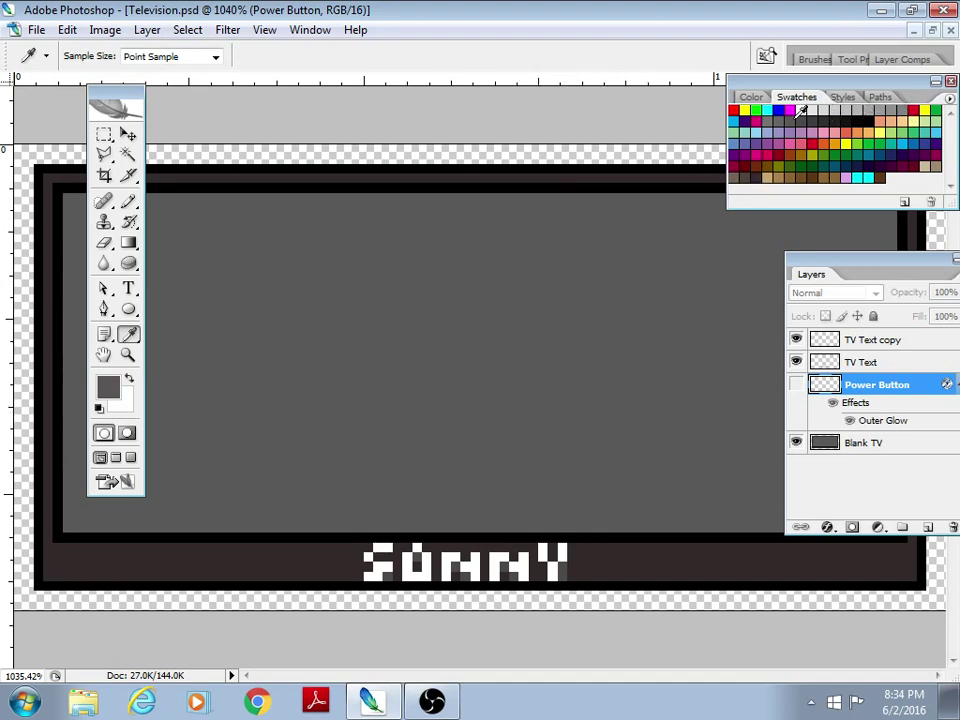
pyautogui.press('z')
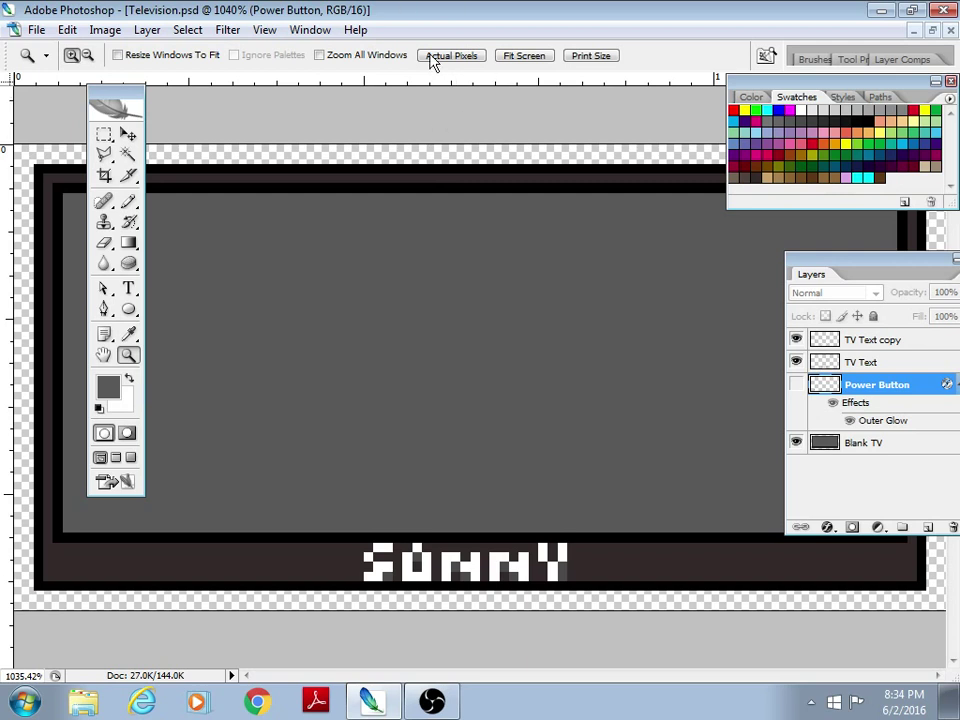
pyautogui.click(450, 56)
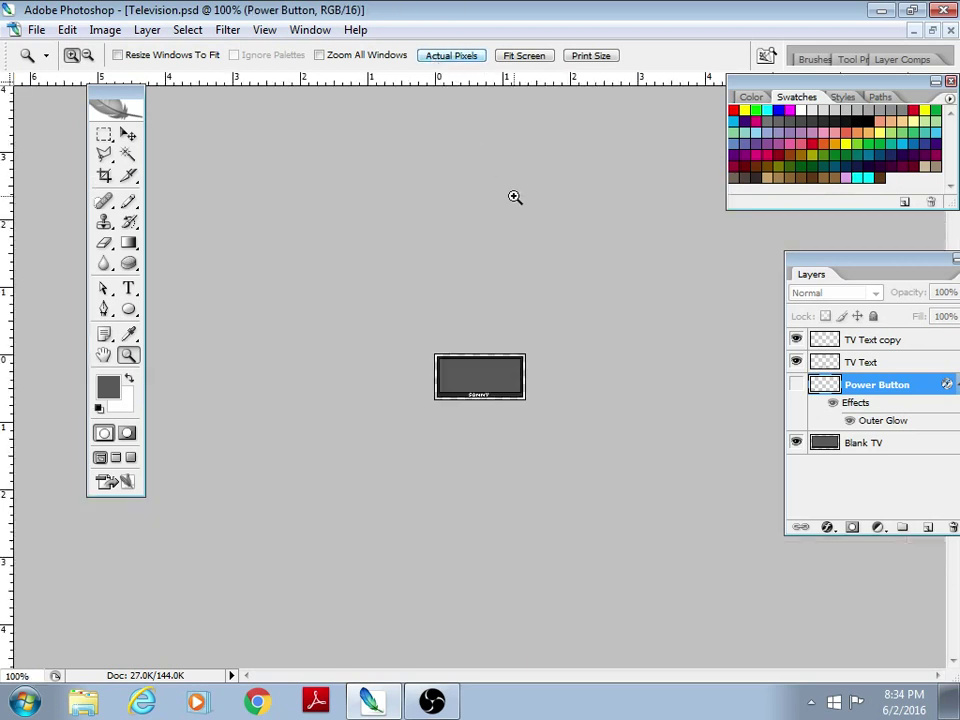
# Show the Power Button layer and compare the green button with its Outer Glow off and on
pyautogui.click(797, 386)
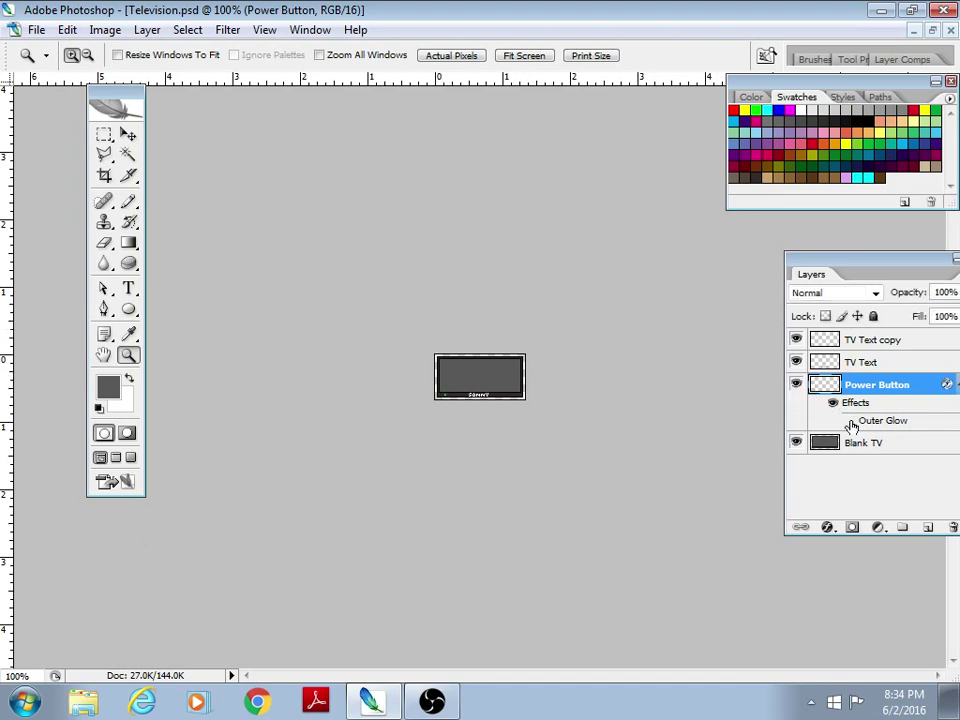
pyautogui.moveTo(429, 371); pyautogui.dragTo(470, 421)
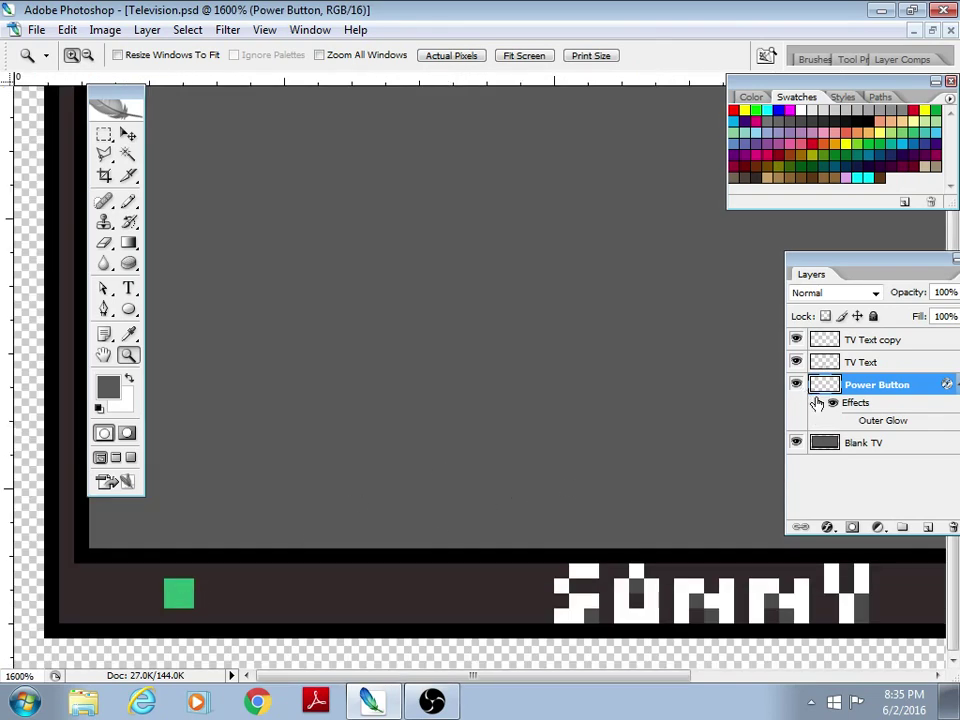
pyautogui.click(849, 420)
pyautogui.click(473, 60)
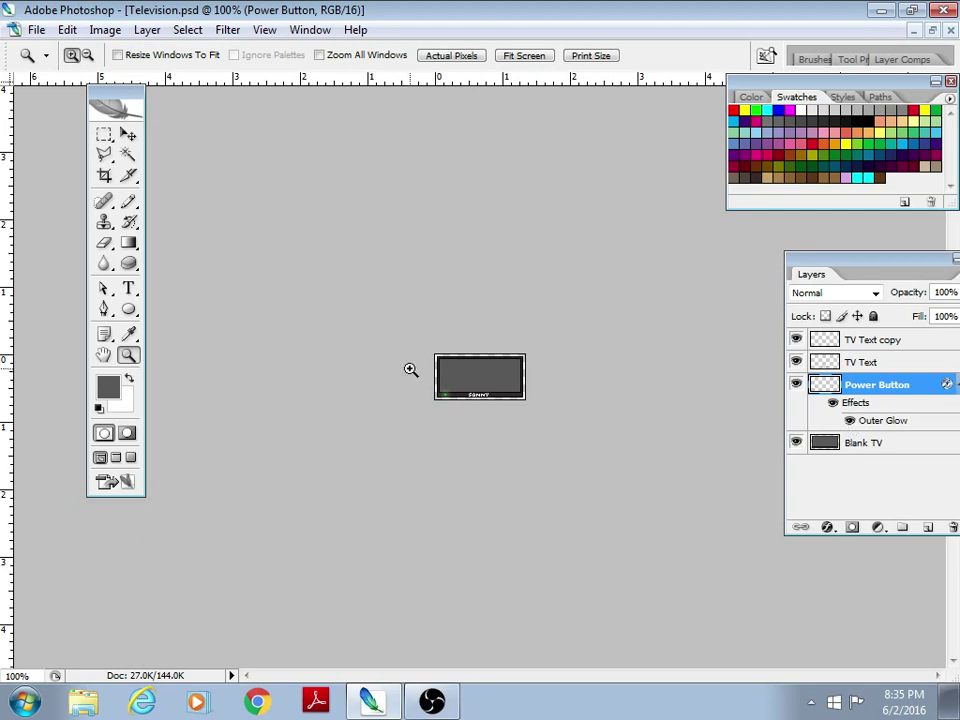
# Open the Outer Glow settings in the Power Button layer's blending options
pyautogui.moveTo(420, 371); pyautogui.dragTo(519, 430)
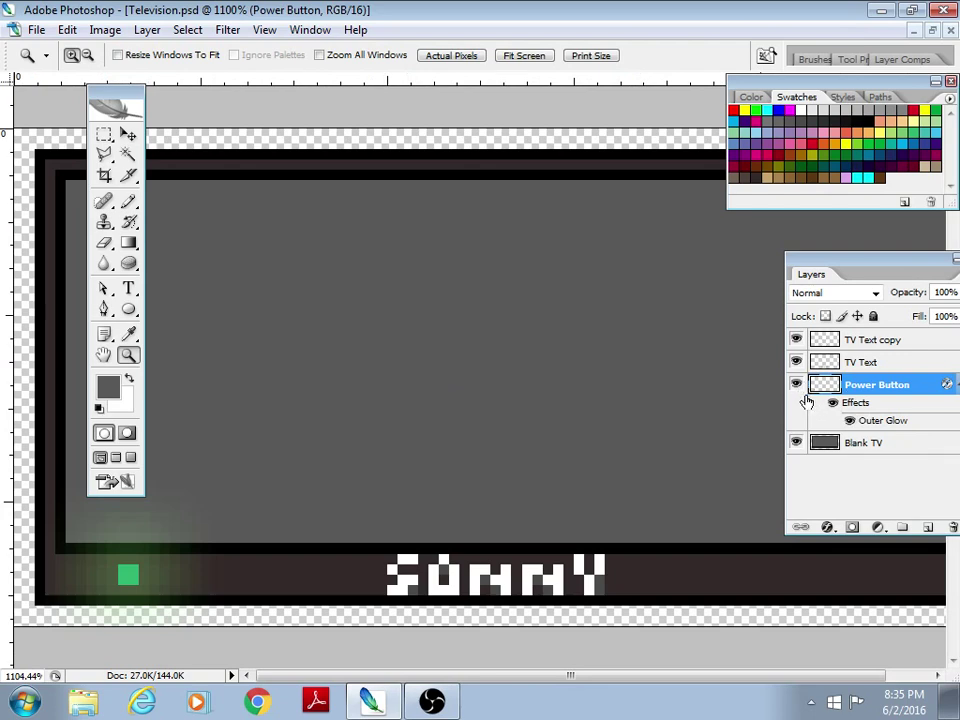
pyautogui.rightClick(850, 386)
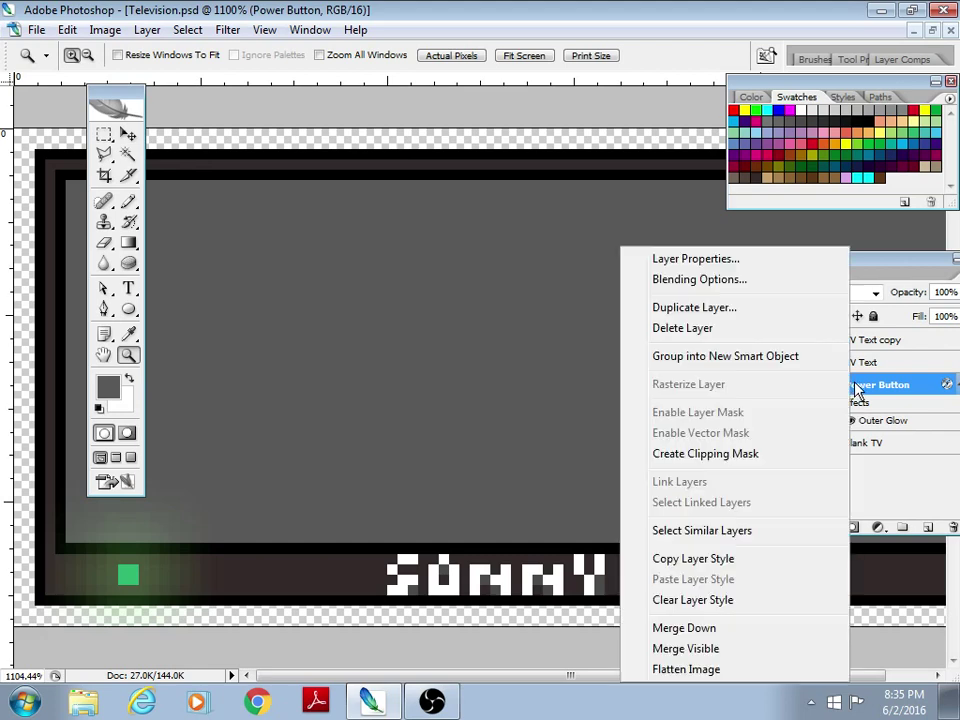
pyautogui.click(733, 281)
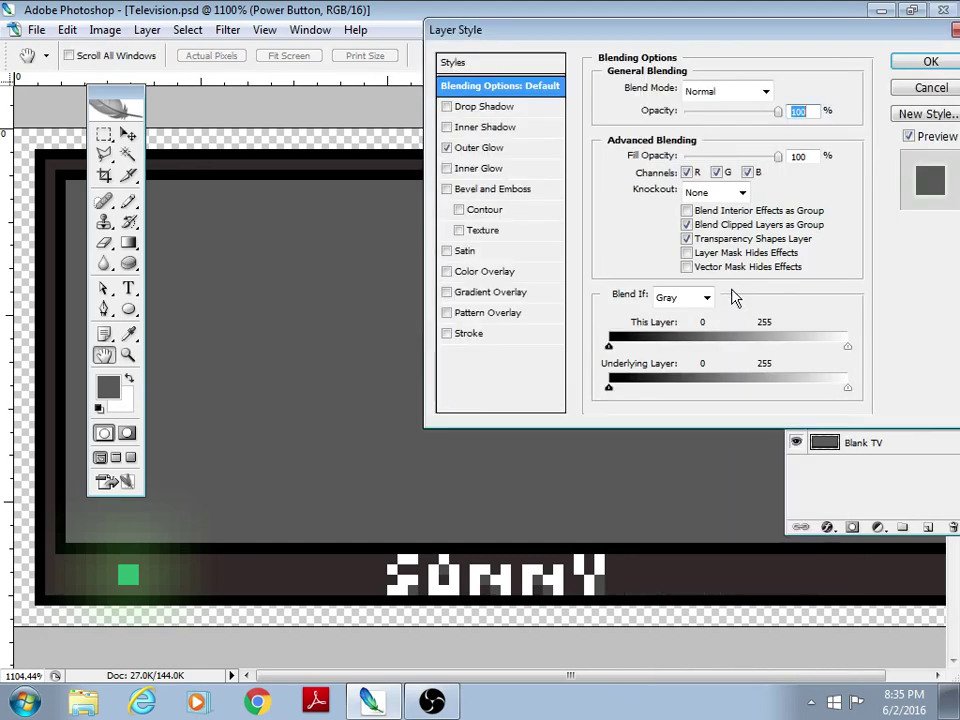
pyautogui.click(480, 149)
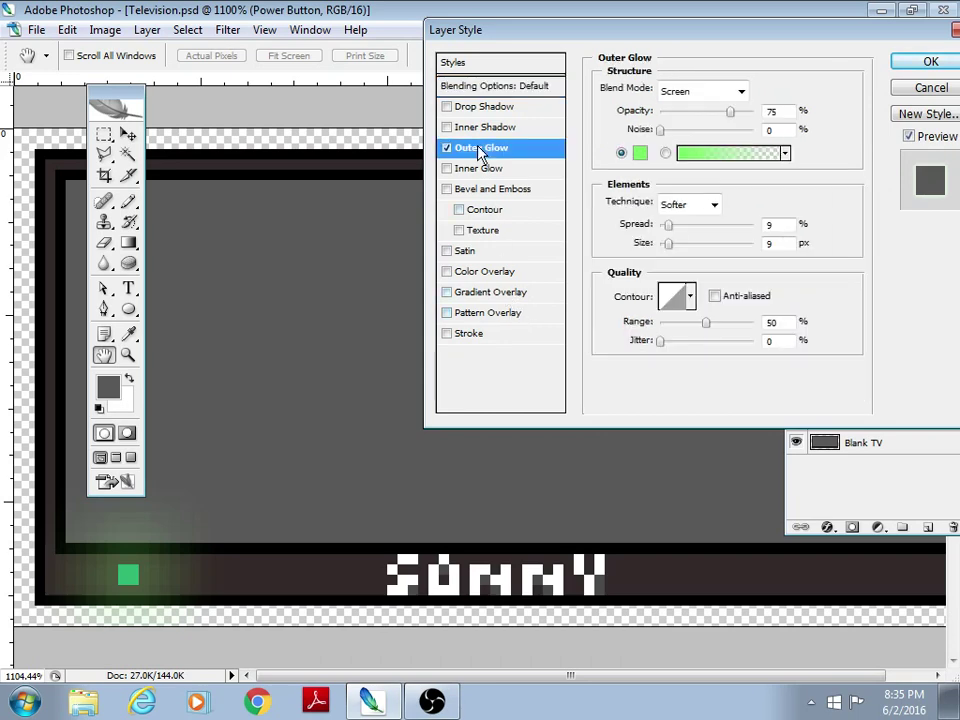
# Preview other blend modes for the outer glow, such as Color Dodge, Vivid Light and Difference, and return it to Screen
pyautogui.click(682, 96)
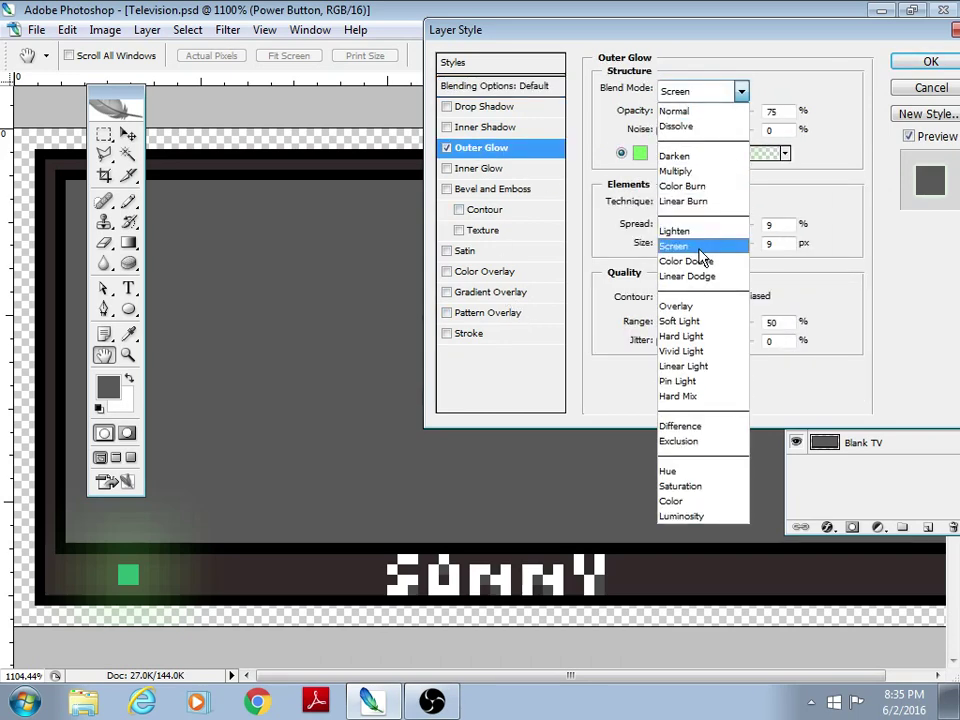
pyautogui.click(690, 245)
pyautogui.press('Down')
pyautogui.press('Down')
pyautogui.press('Down')
pyautogui.press('Down')
pyautogui.press('Down')
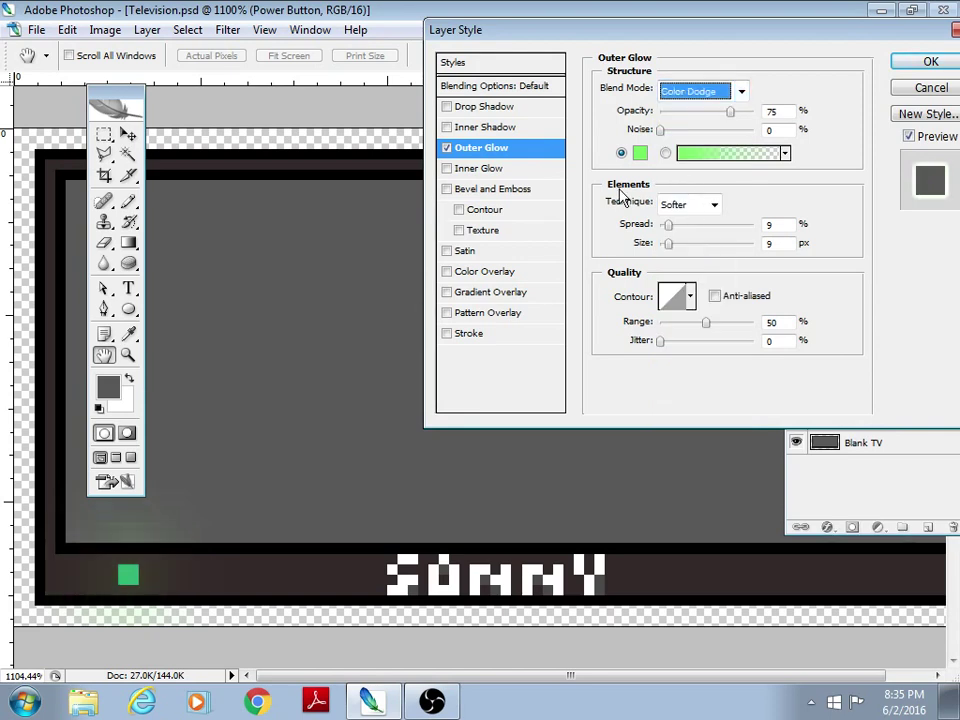
pyautogui.press('Down')
pyautogui.press('Down')
pyautogui.press('Down')
pyautogui.press('Down')
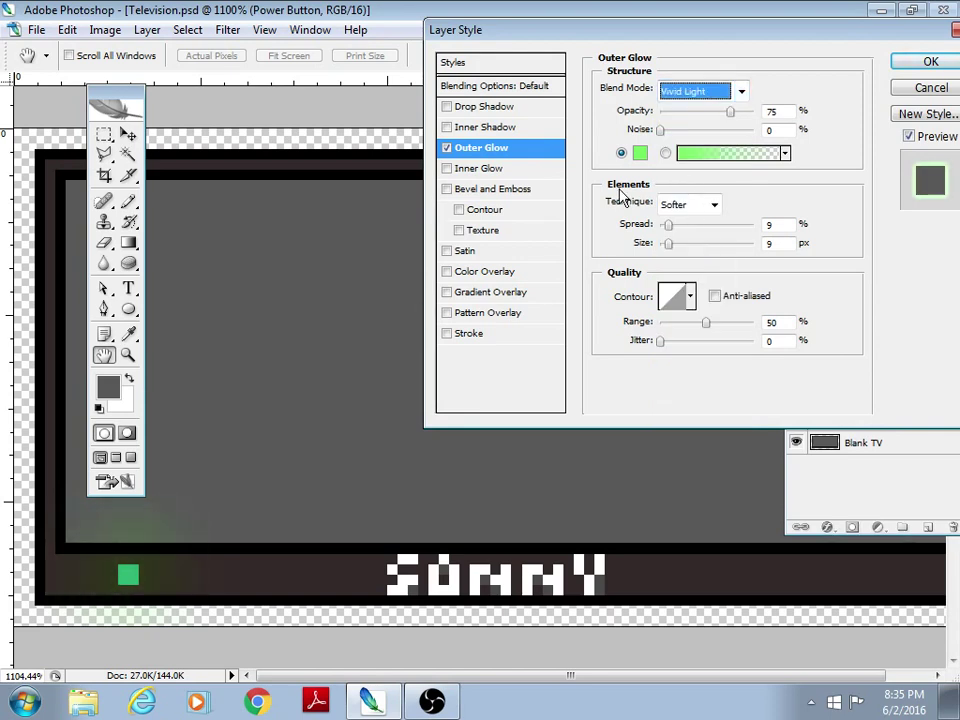
pyautogui.press('Down')
pyautogui.press('Down')
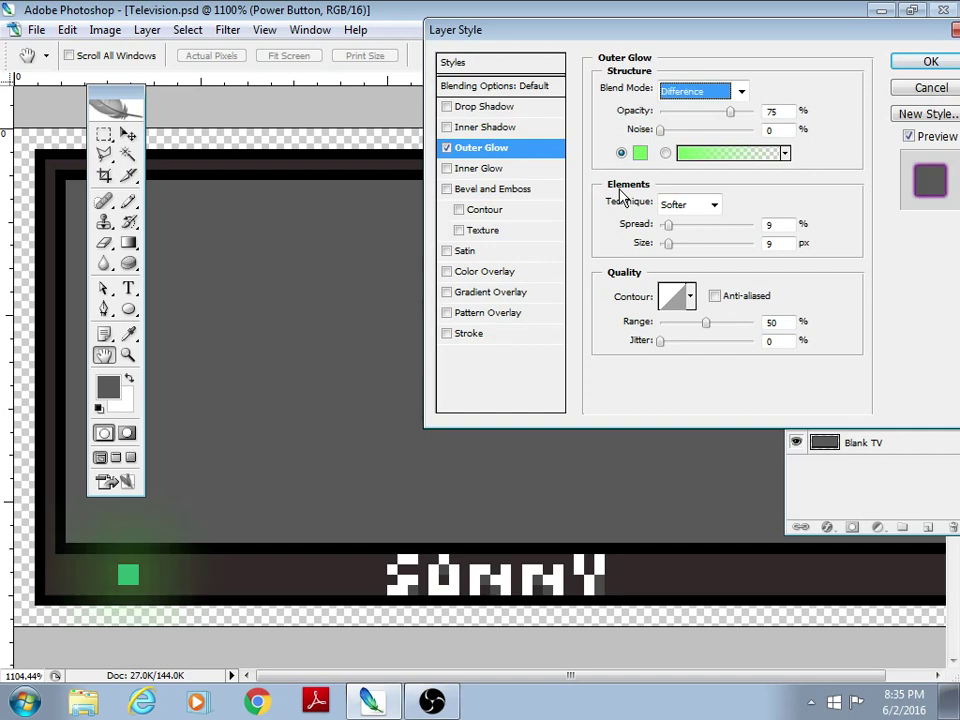
pyautogui.press('Up')
pyautogui.press('Up')
pyautogui.press('Up')
pyautogui.press('Up')
pyautogui.press('Up')
pyautogui.press('Up')
pyautogui.press('Up')
pyautogui.press('Up')
pyautogui.press('Up')
pyautogui.press('Up')
pyautogui.press('Up')
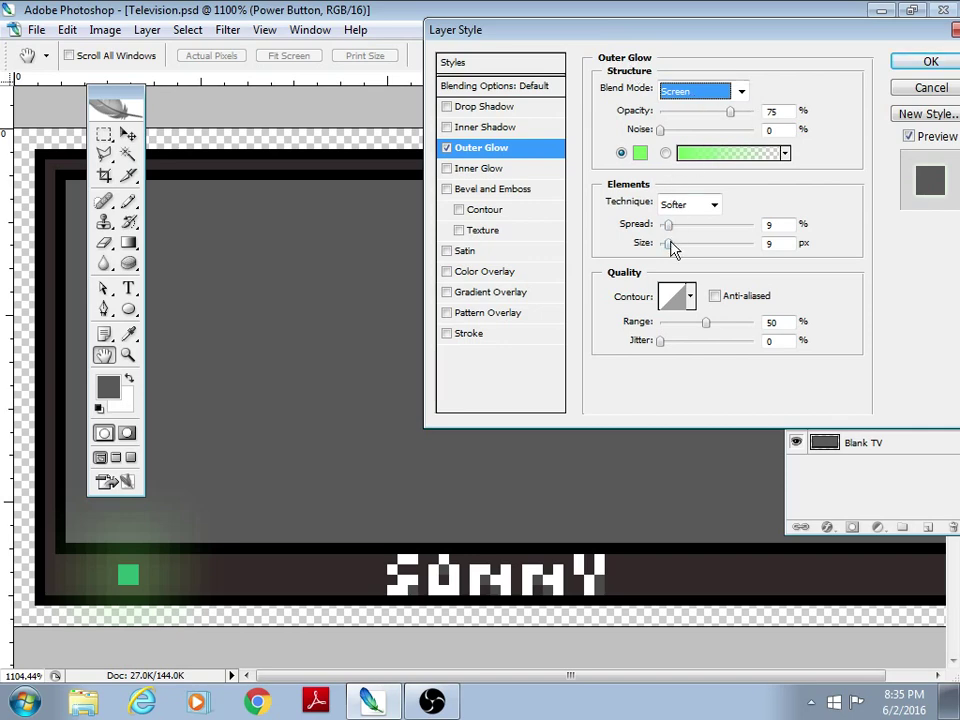
# Set the outer glow's spread to 9% and accept the layer style
pyautogui.moveTo(672, 236)
pyautogui.mouseDown()
pyautogui.moveTo(718, 236)
pyautogui.moveTo(668, 232)
pyautogui.mouseUp()
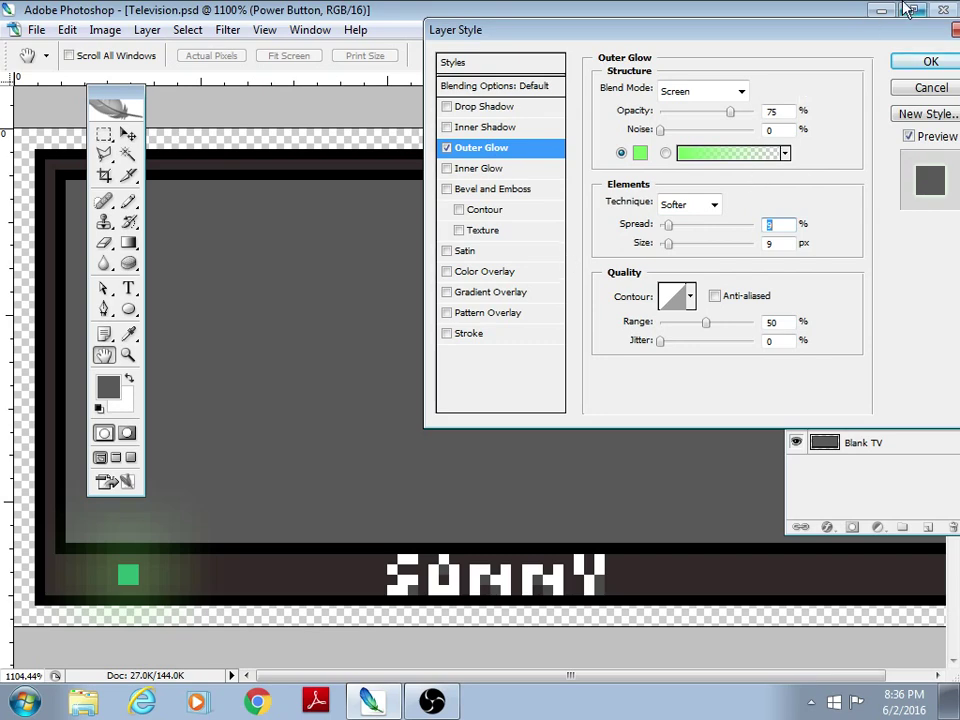
pyautogui.click(918, 63)
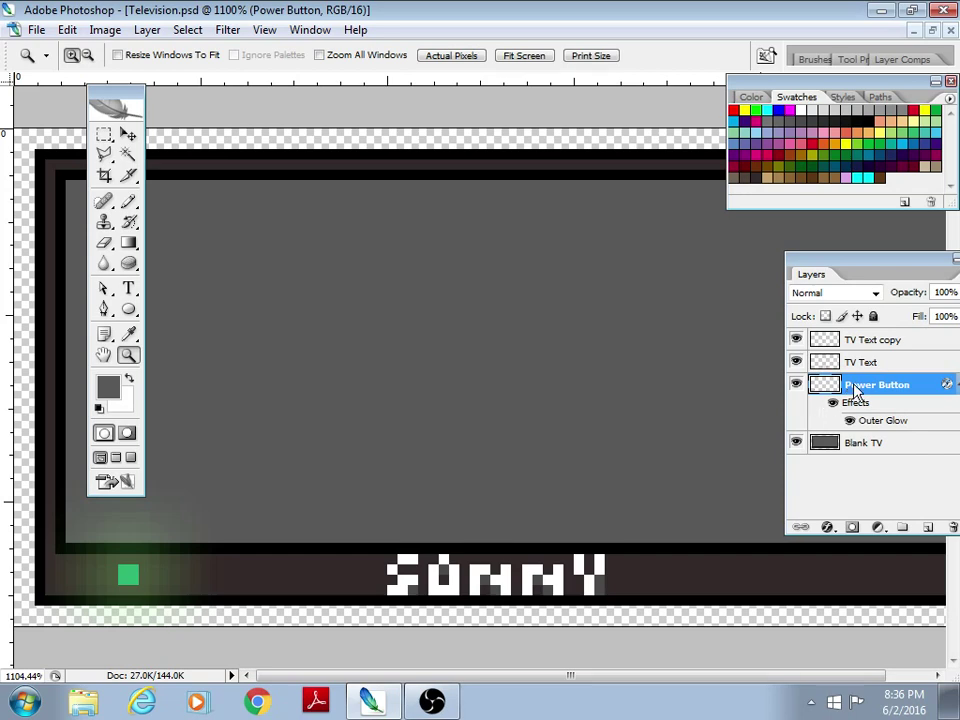
# View the finished television at actual pixels and minimize Television.psd
pyautogui.rightClick(855, 392)
pyautogui.click(853, 389)
pyautogui.click(451, 56)
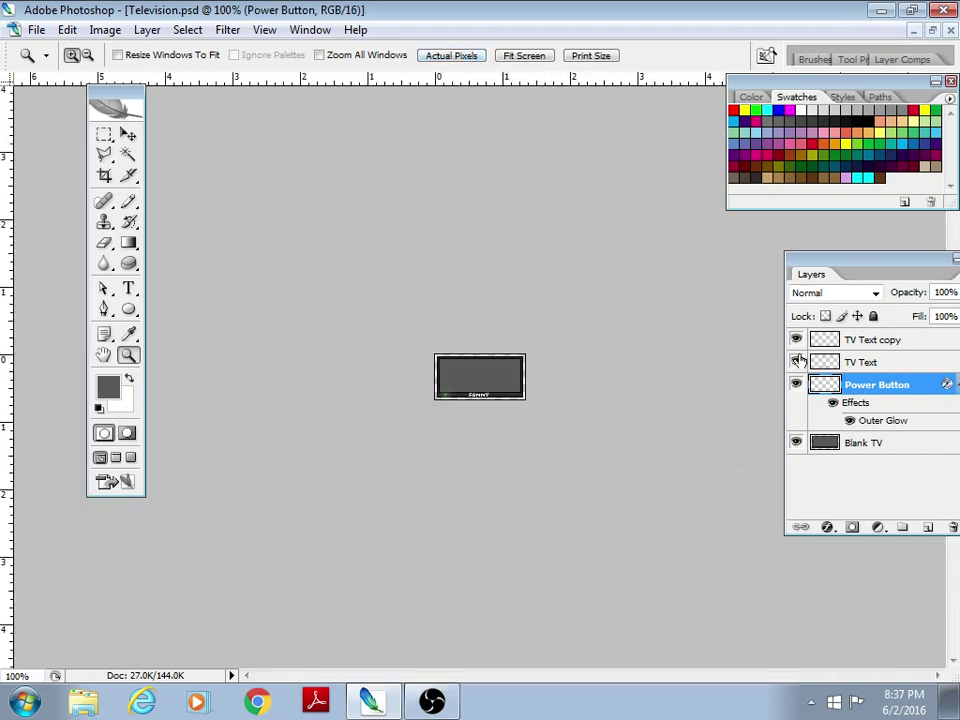
pyautogui.click(912, 30)
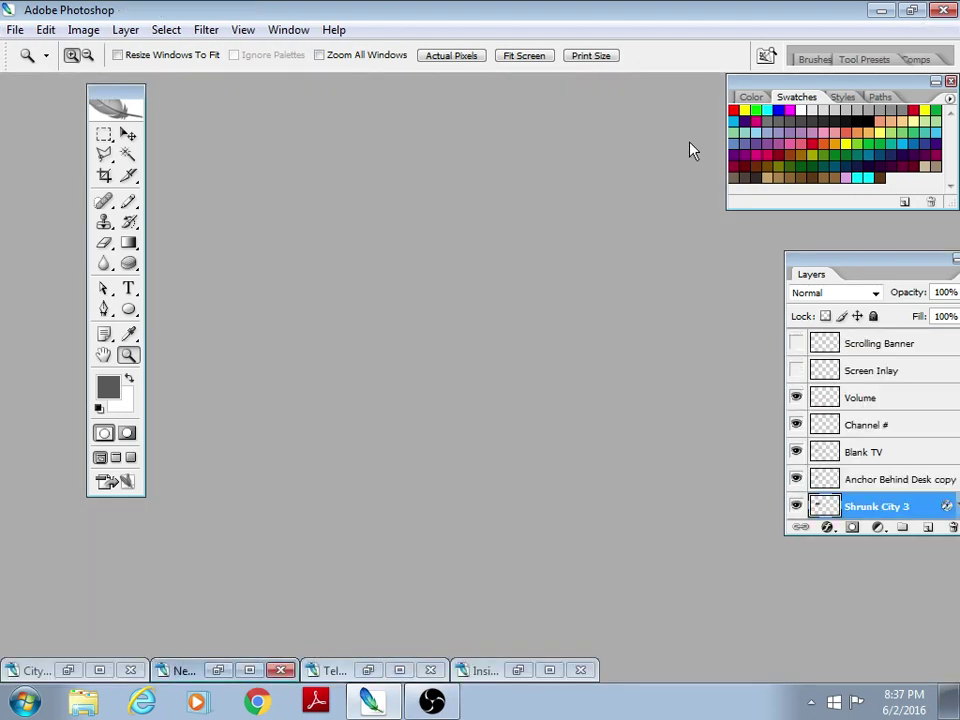
# Open Cityscape.psd and check its canvas size in pixels, leaving the canvas unchanged
pyautogui.click(101, 670)
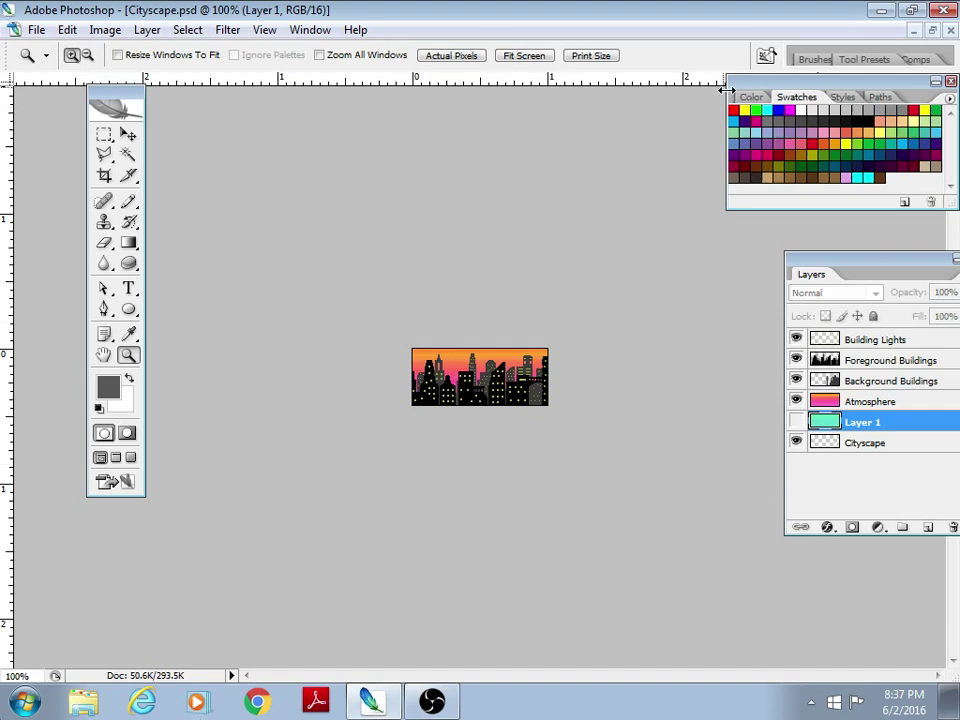
pyautogui.click(96, 30)
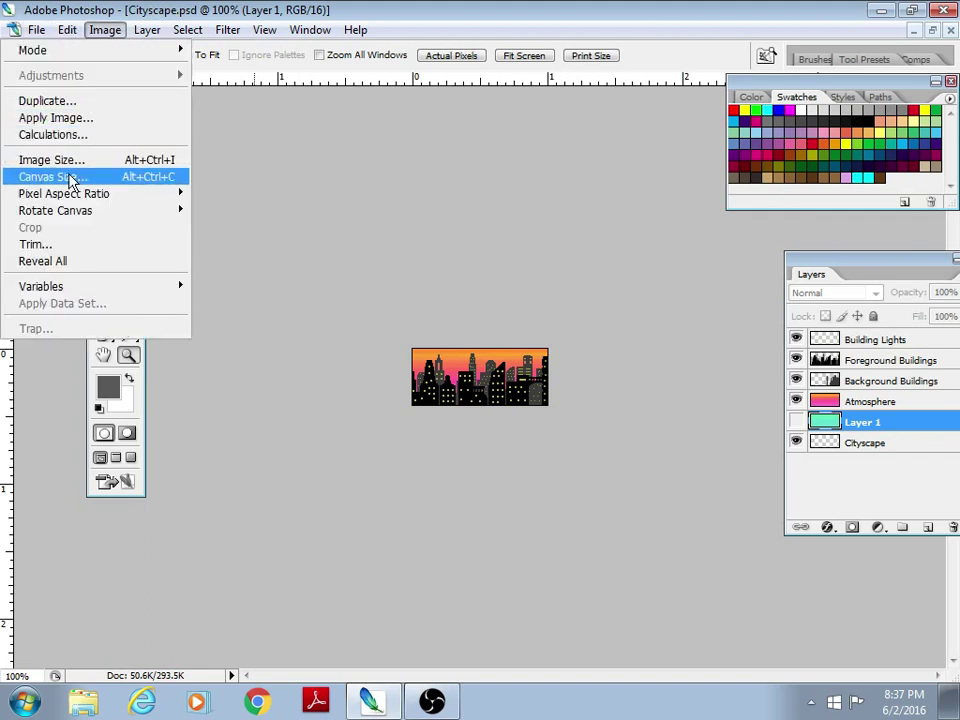
pyautogui.click(71, 177)
pyautogui.click(530, 250)
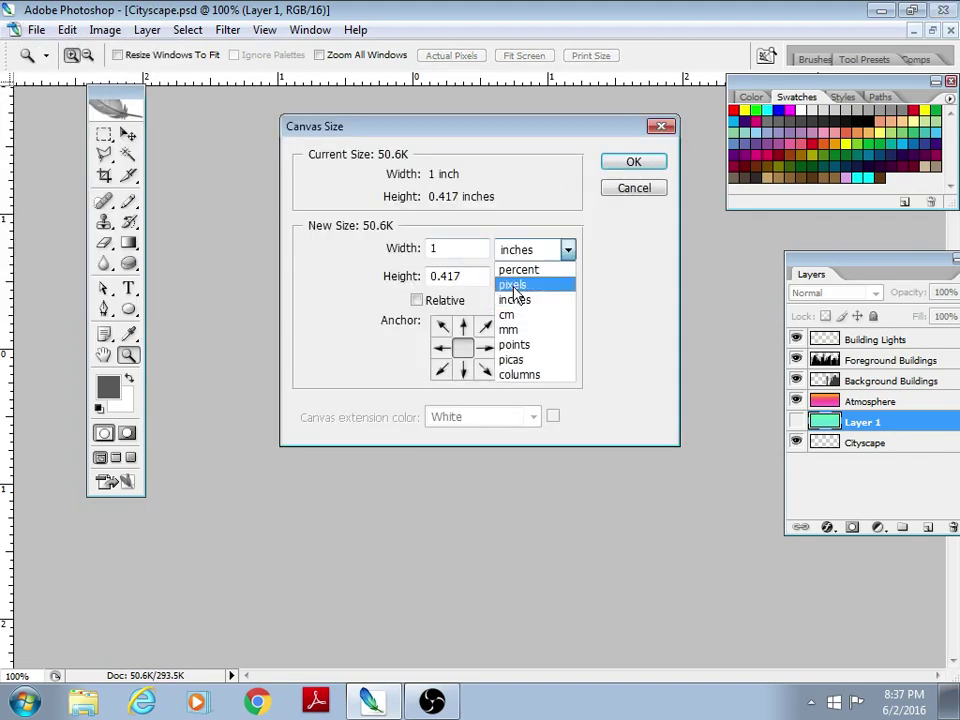
pyautogui.click(514, 281)
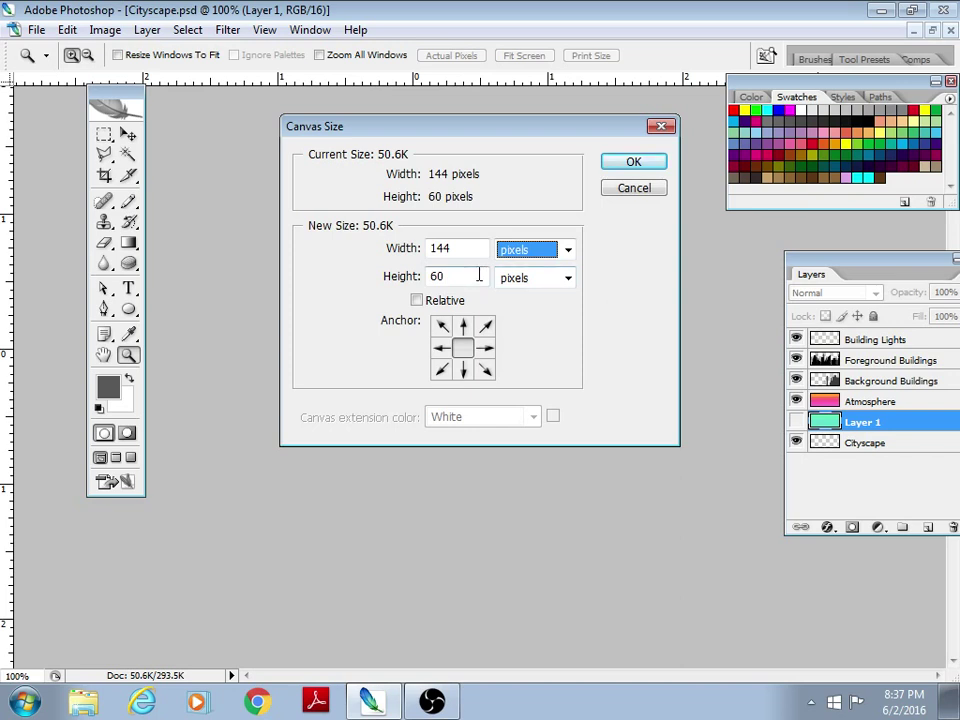
pyautogui.click(622, 195)
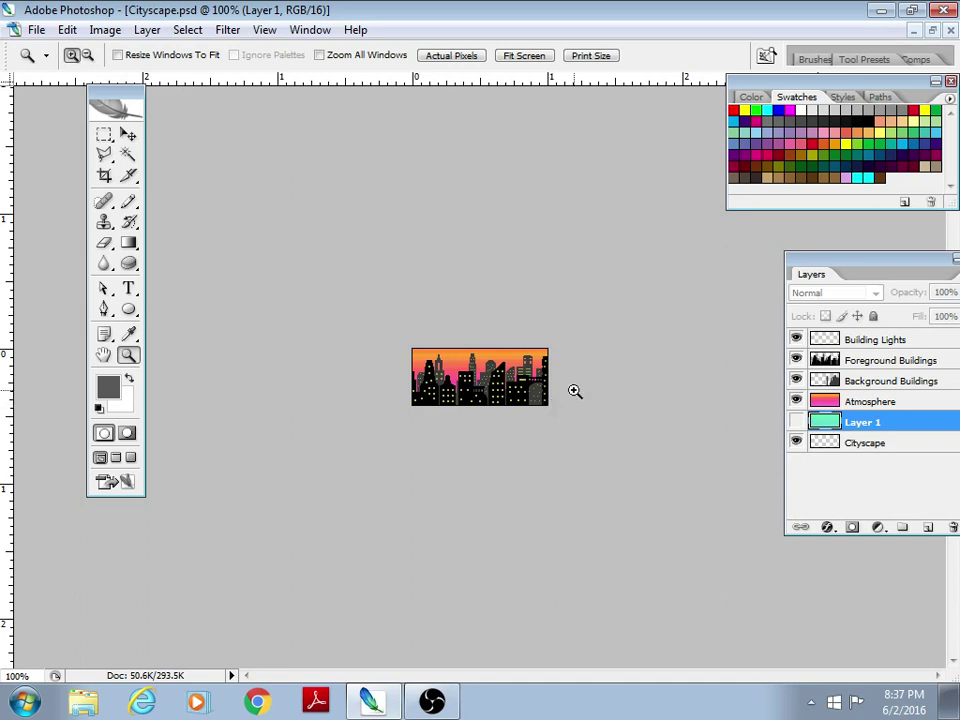
# Select the Foreground Buildings layer and hide the Building Lights, Background Buildings, Atmosphere and Cityscape layers
pyautogui.click(820, 362)
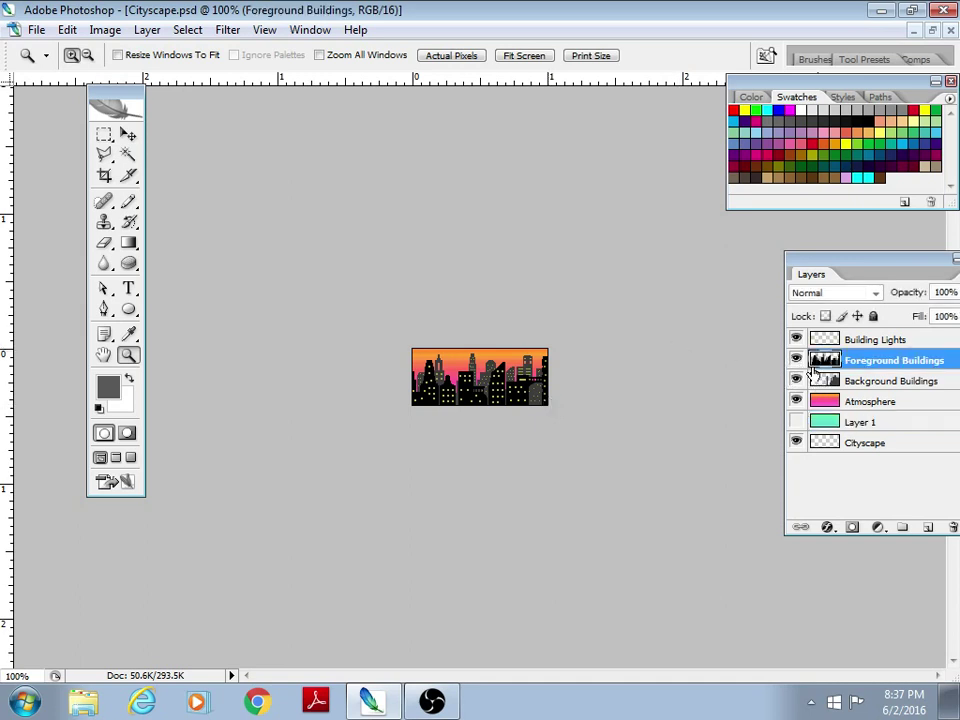
pyautogui.click(796, 340)
pyautogui.click(796, 381)
pyautogui.click(796, 401)
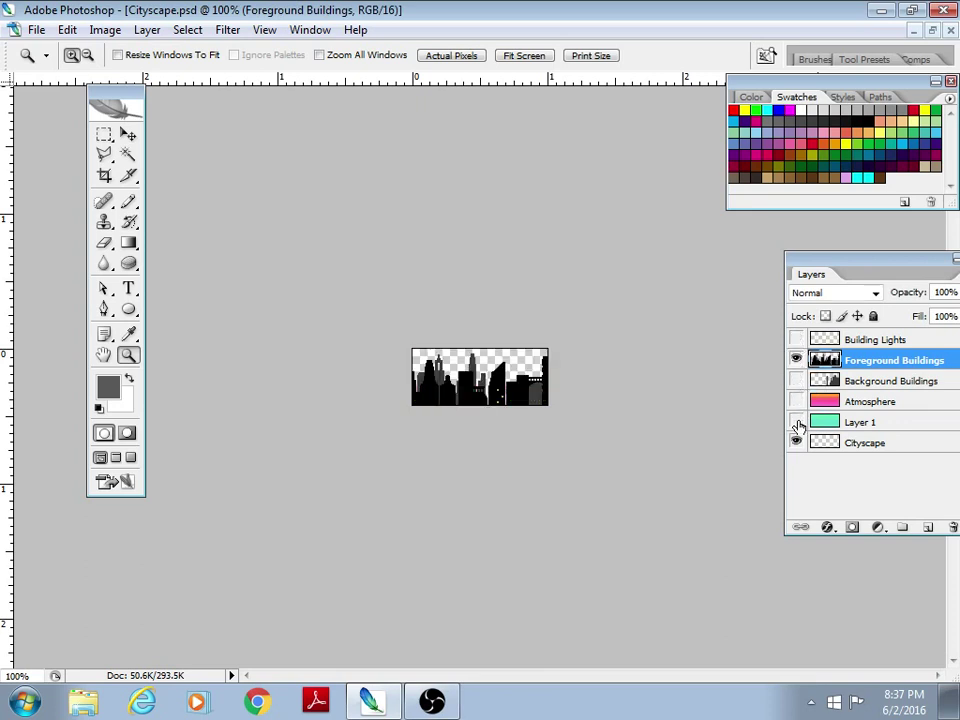
pyautogui.click(796, 442)
# Sample the building's black and paint over the three yellow windows on the slanted-roof building with the Pencil
pyautogui.moveTo(465, 362); pyautogui.dragTo(531, 420)
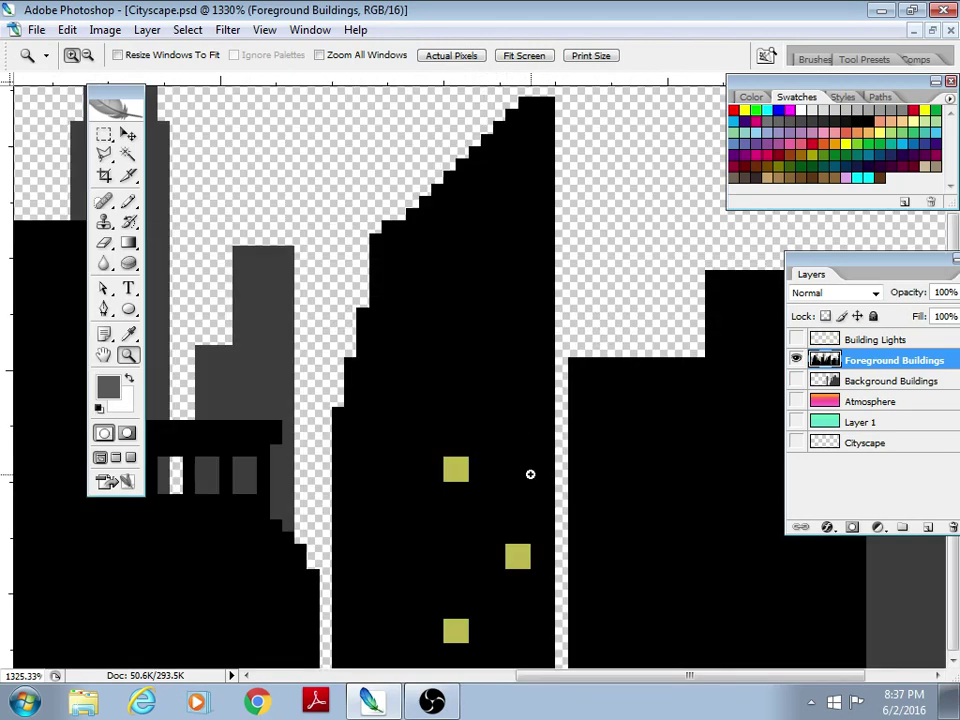
pyautogui.press('i')
pyautogui.click(484, 448)
pyautogui.press('b')
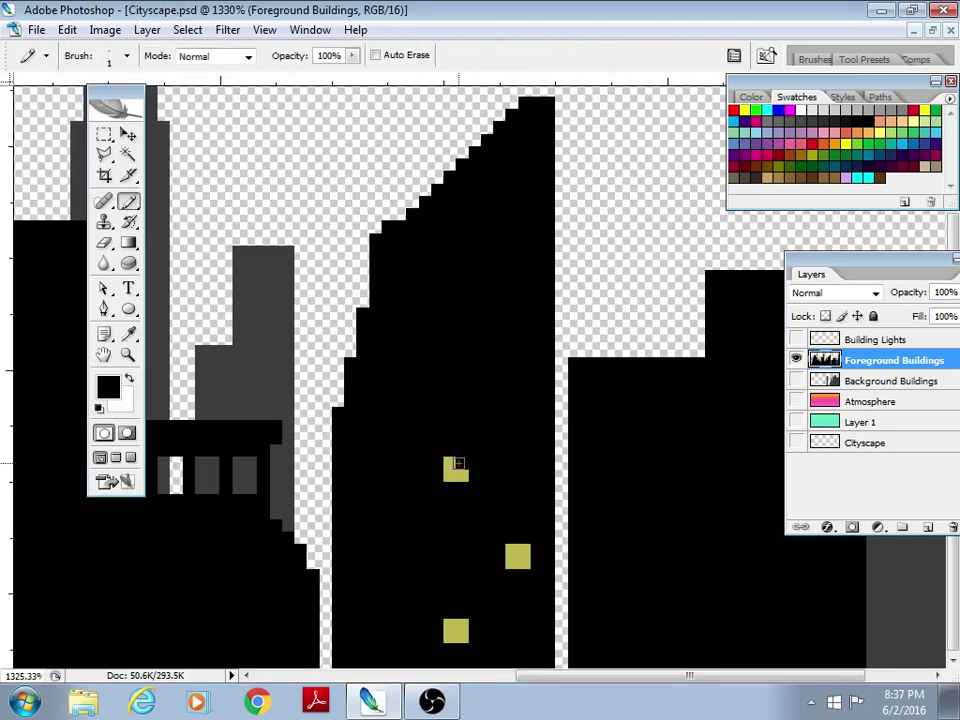
pyautogui.moveTo(462, 476); pyautogui.dragTo(449, 466)
pyautogui.click(449, 466)
pyautogui.moveTo(510, 552); pyautogui.dragTo(523, 544)
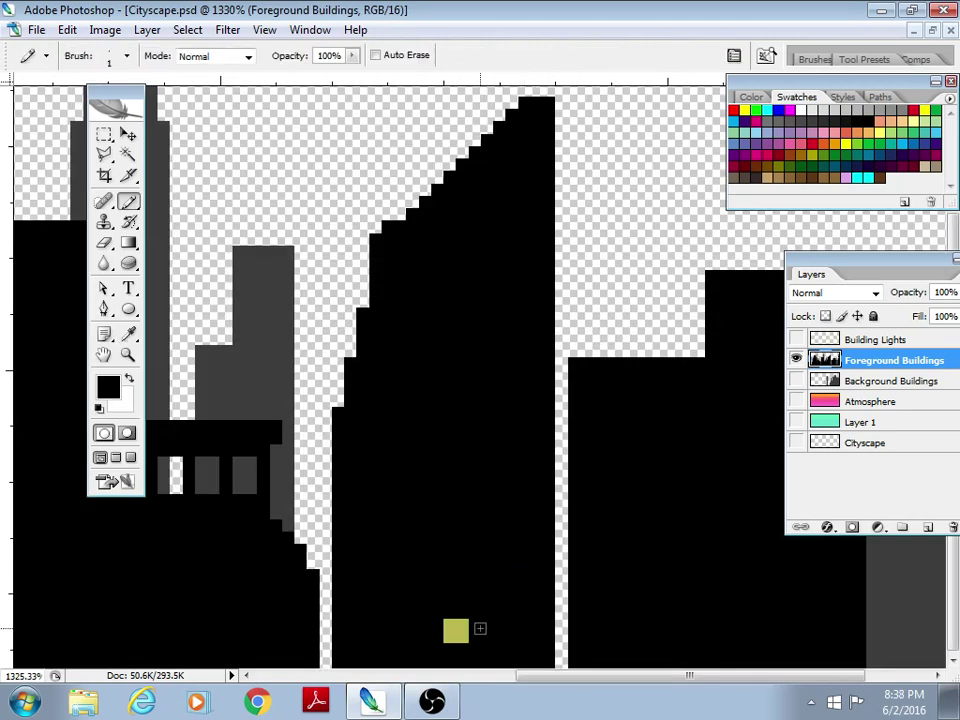
pyautogui.moveTo(462, 625); pyautogui.dragTo(449, 634)
pyautogui.press('z')
pyautogui.click(466, 57)
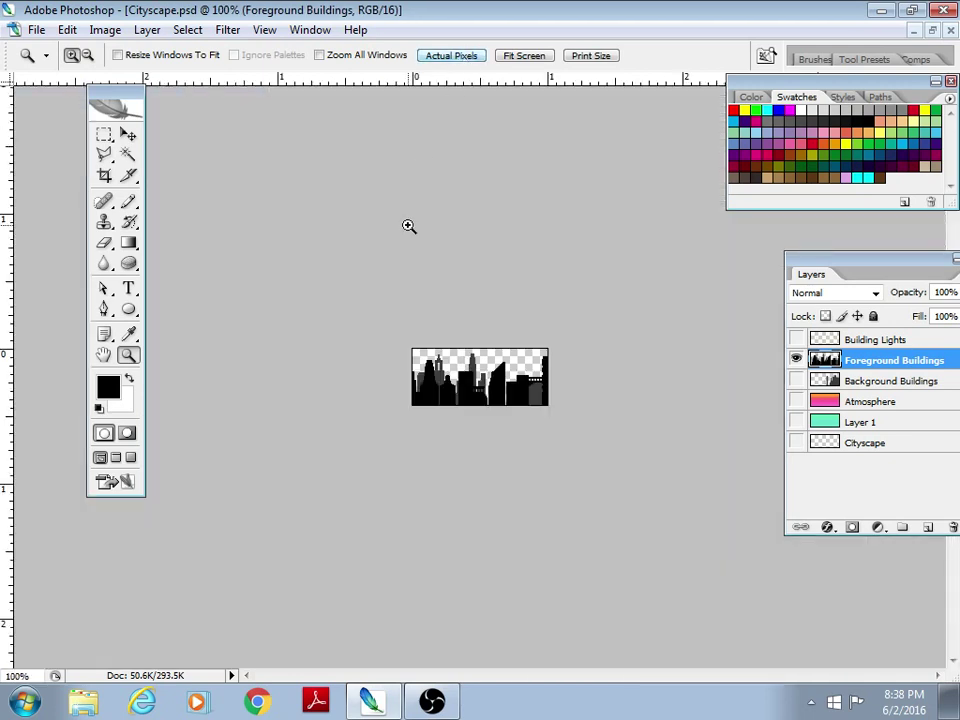
# Examine the foreground silhouettes up close, move the toolbox clear of the skyline and fit the whole image on screen
pyautogui.moveTo(409, 376); pyautogui.dragTo(555, 422)
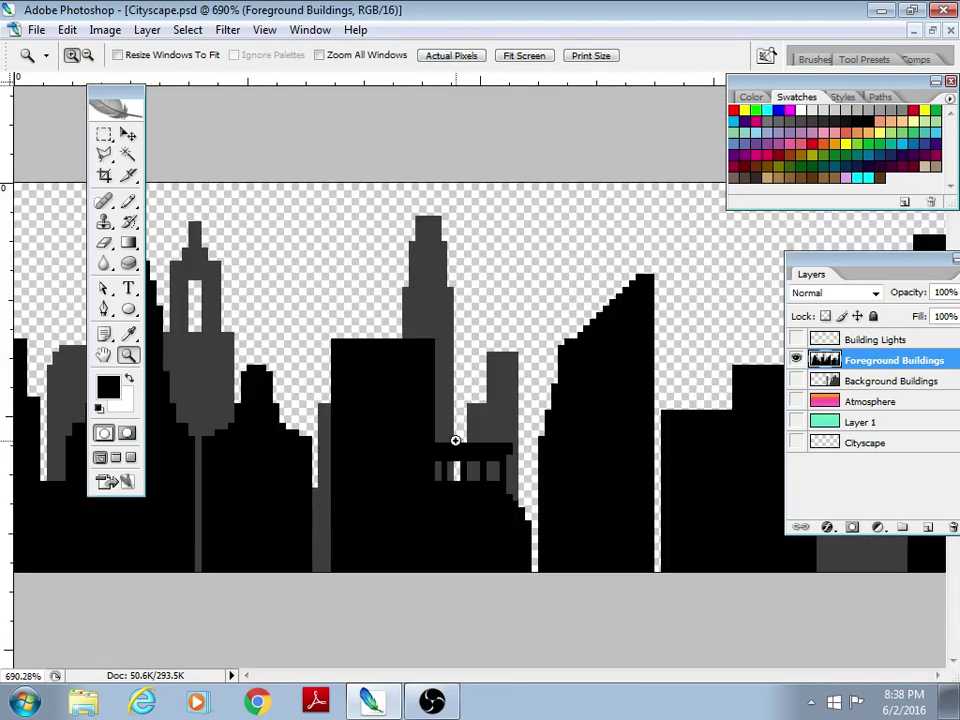
pyautogui.press('b')
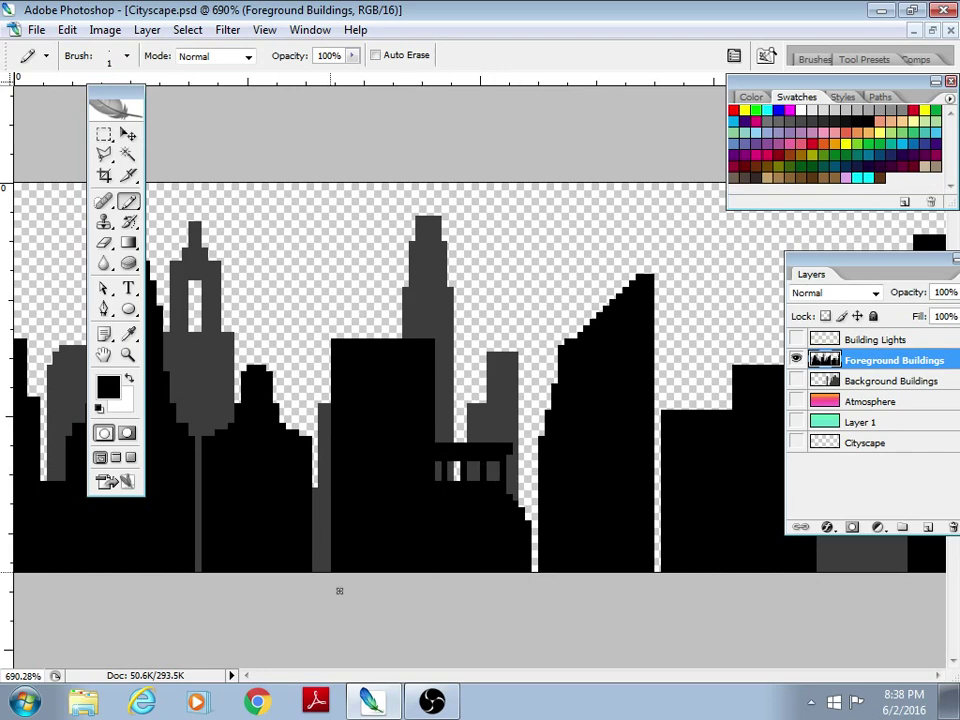
pyautogui.moveTo(134, 102); pyautogui.dragTo(410, 121)
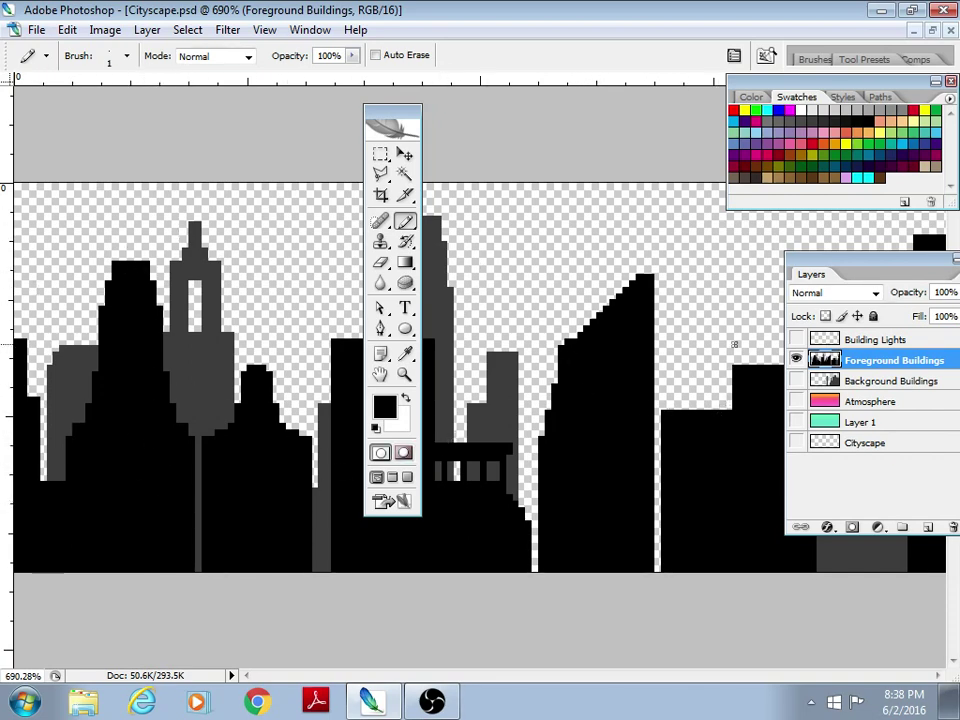
pyautogui.moveTo(377, 111)
pyautogui.mouseDown()
pyautogui.moveTo(137, 175)
pyautogui.moveTo(37, 180)
pyautogui.mouseUp()
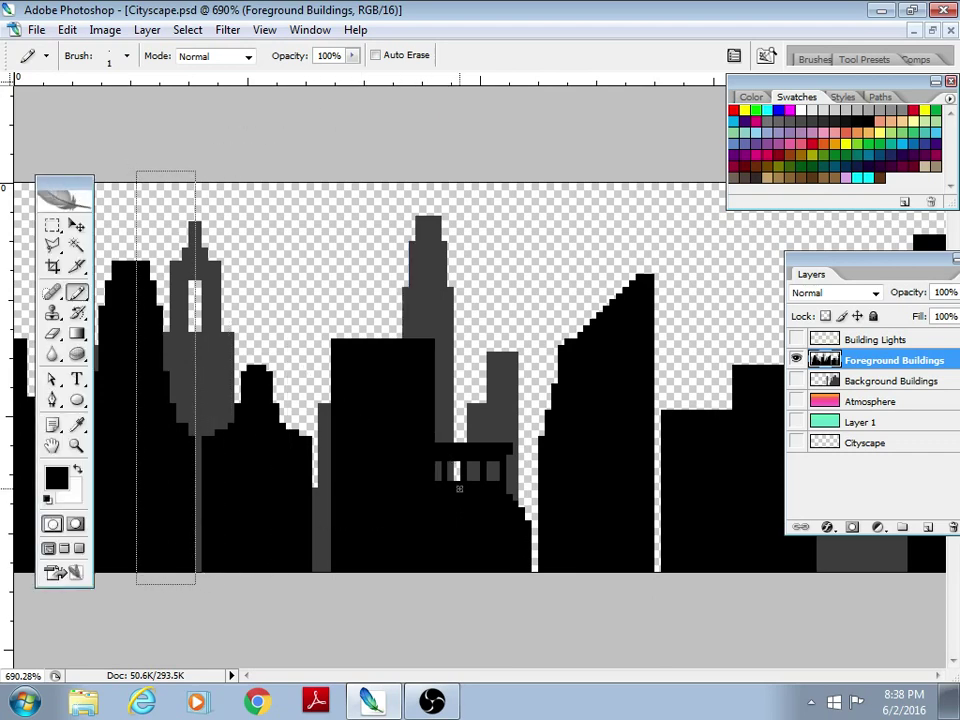
pyautogui.moveTo(75, 193); pyautogui.dragTo(87, 160)
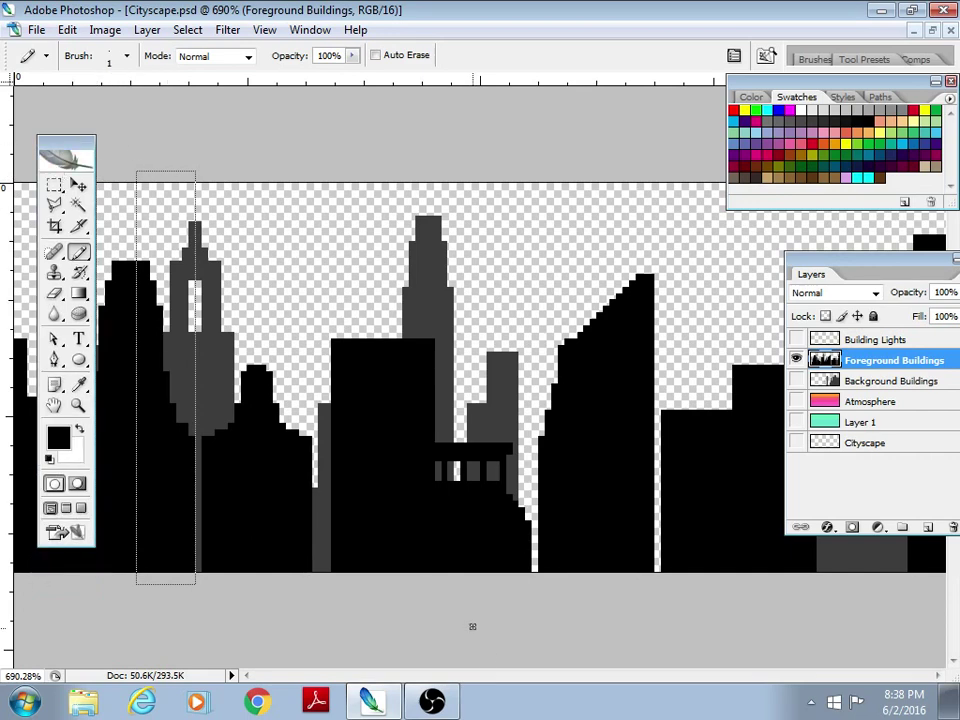
pyautogui.press('z')
pyautogui.click(521, 57)
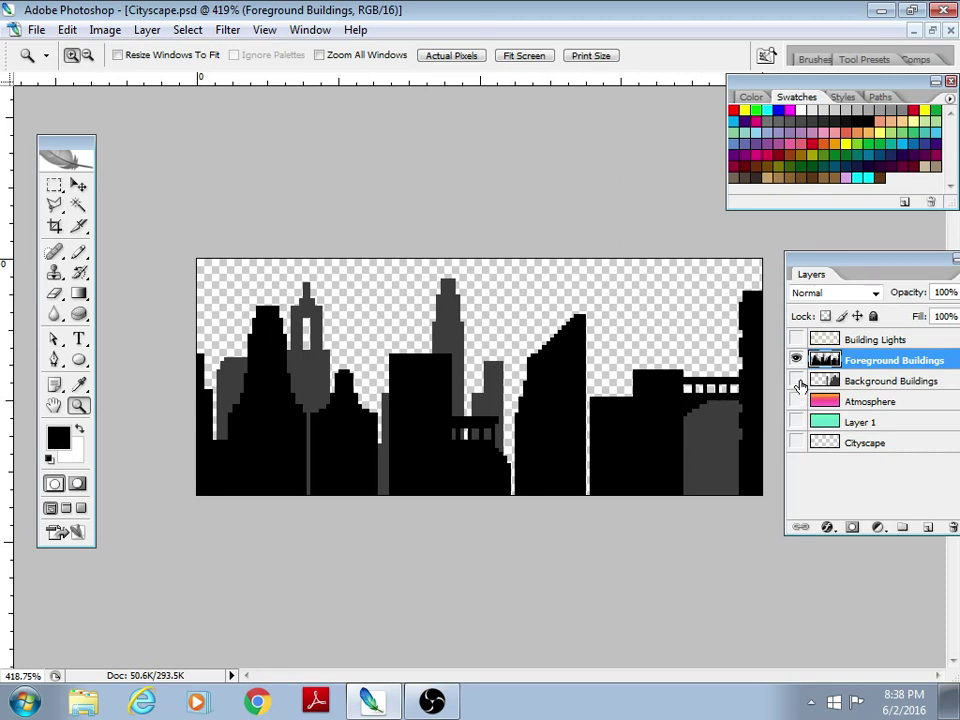
# Select the Background Buildings layer and compare the skyline with it hidden and shown, leaving it shown
pyautogui.click(797, 381)
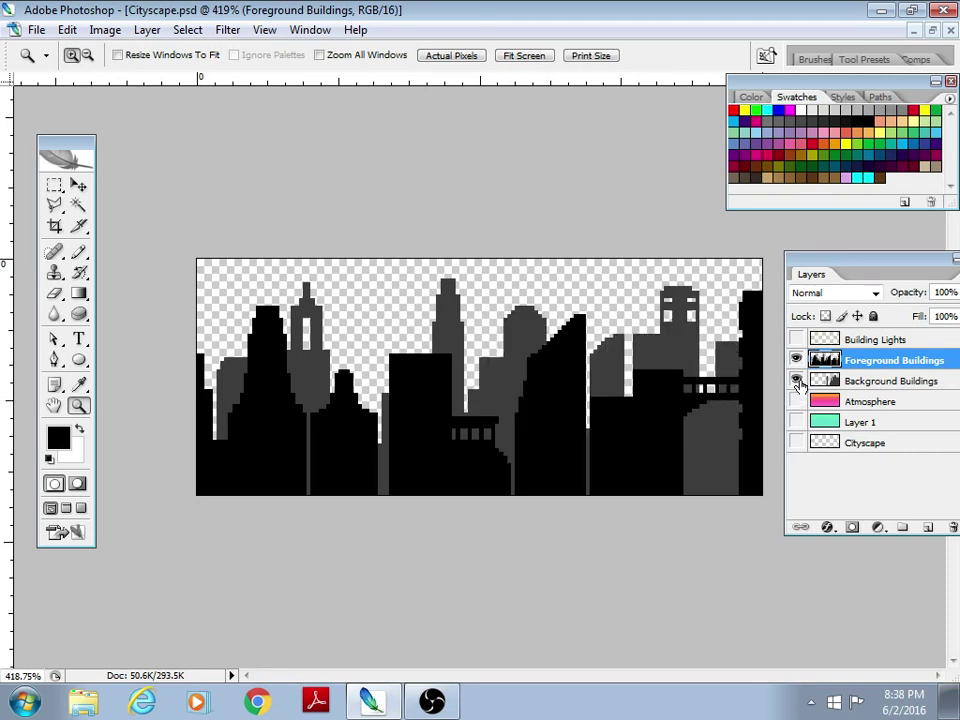
pyautogui.click(812, 381)
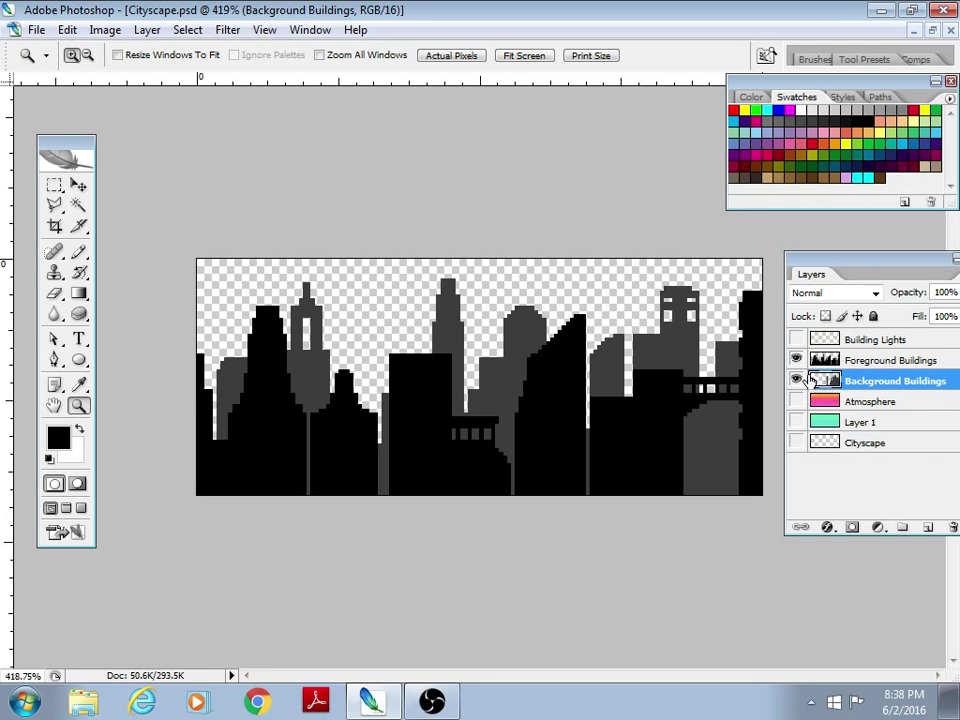
pyautogui.click(797, 381)
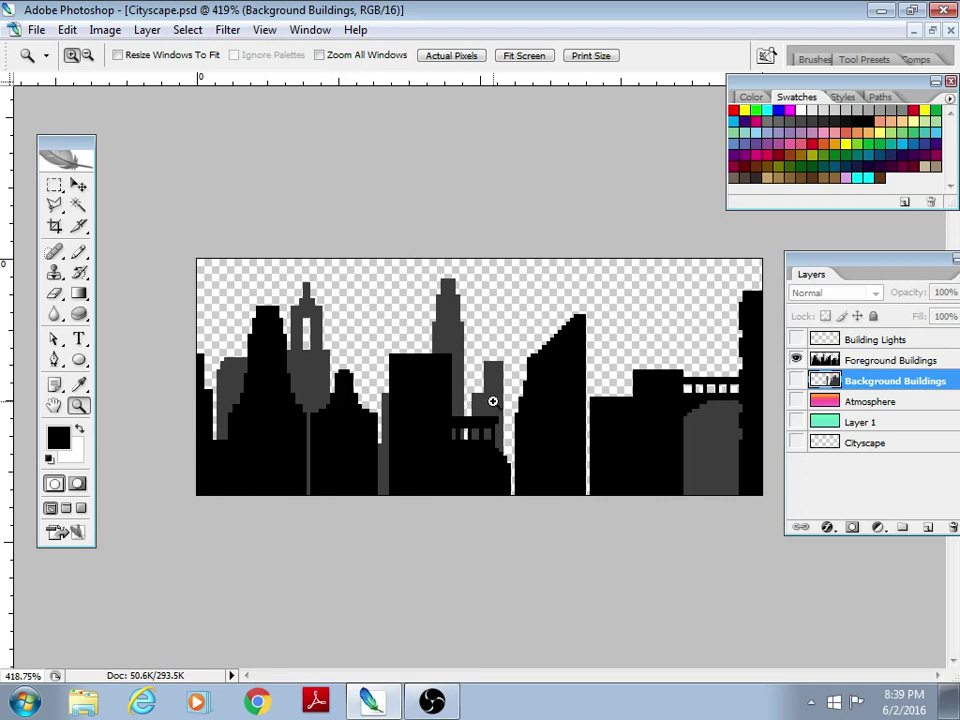
pyautogui.click(796, 380)
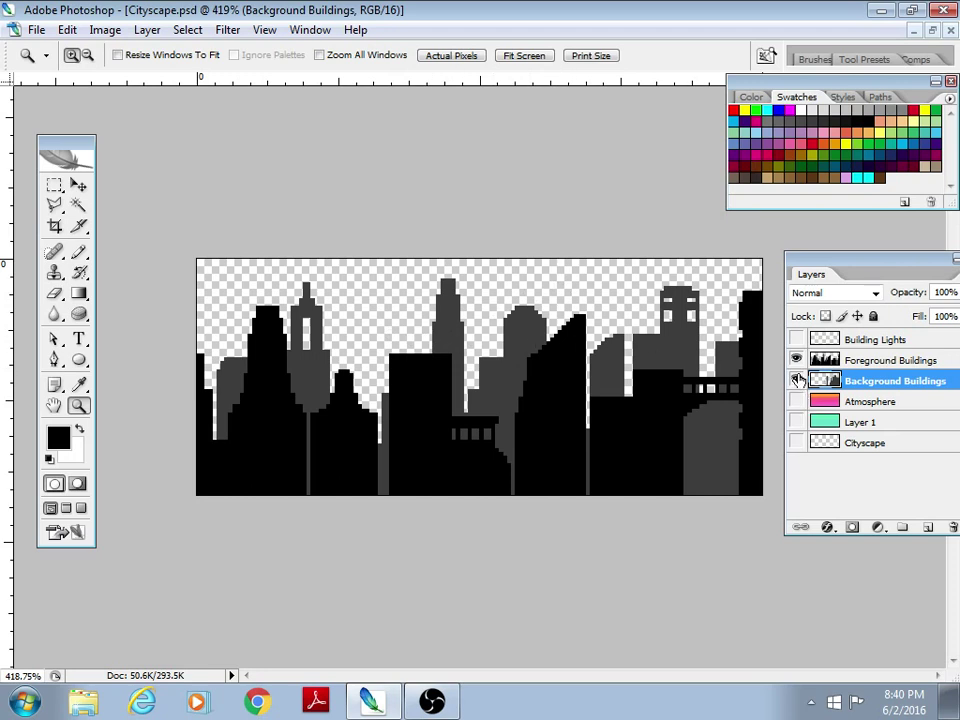
# Show the Atmosphere layer and hide both building layers to isolate the sunset background
pyautogui.click(797, 401)
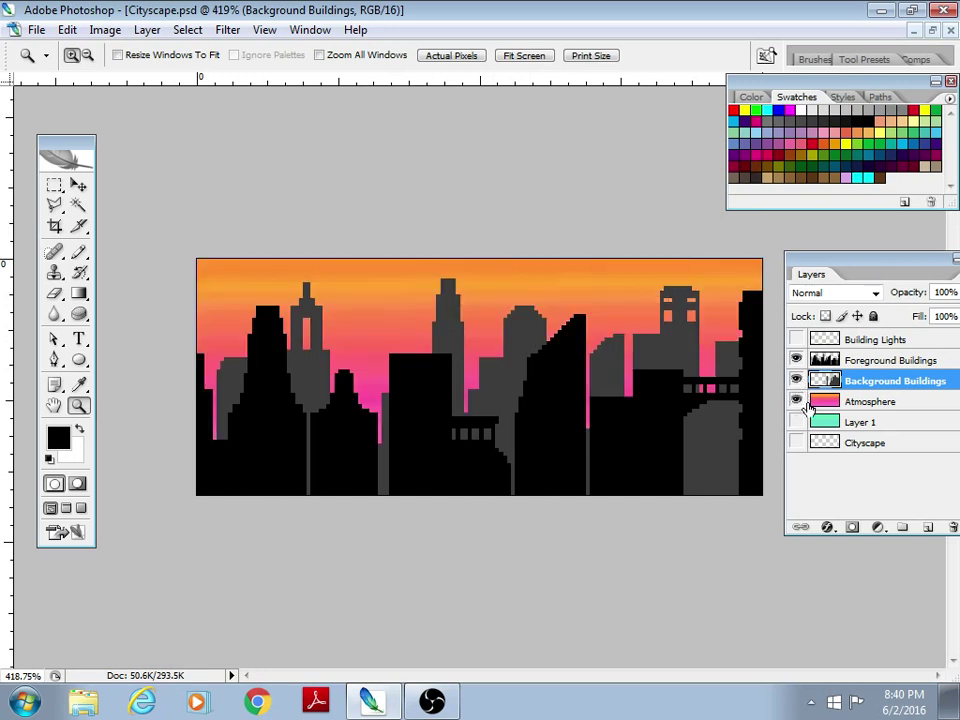
pyautogui.click(796, 380)
pyautogui.click(796, 360)
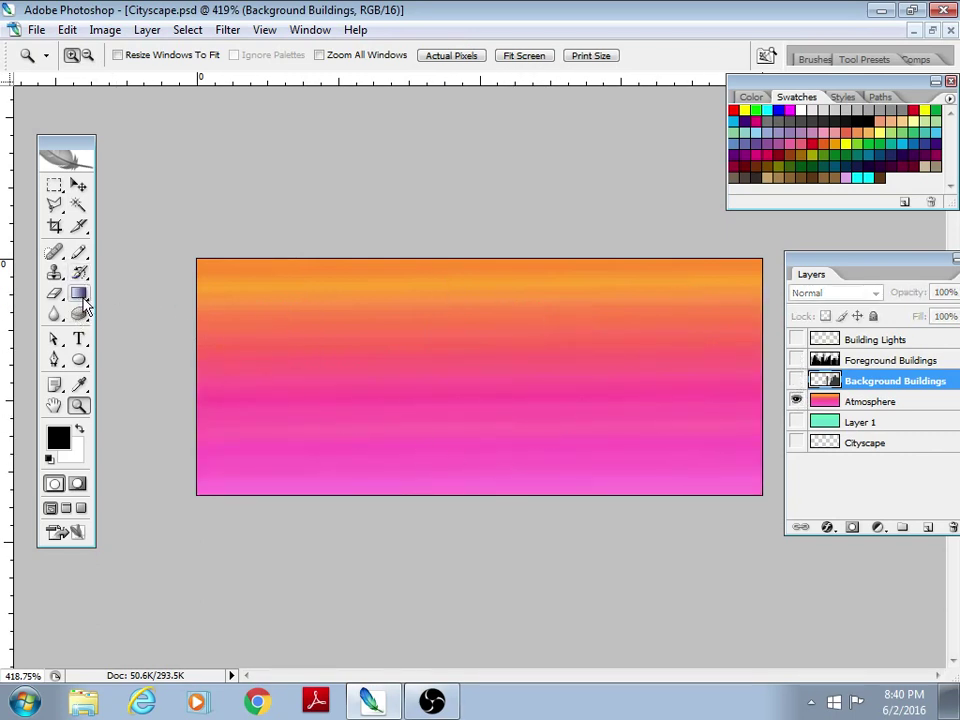
# Activate the Gradient tool, switch briefly to the Paint Bucket grouped with it, and return to the Gradient tool
pyautogui.click(80, 294)
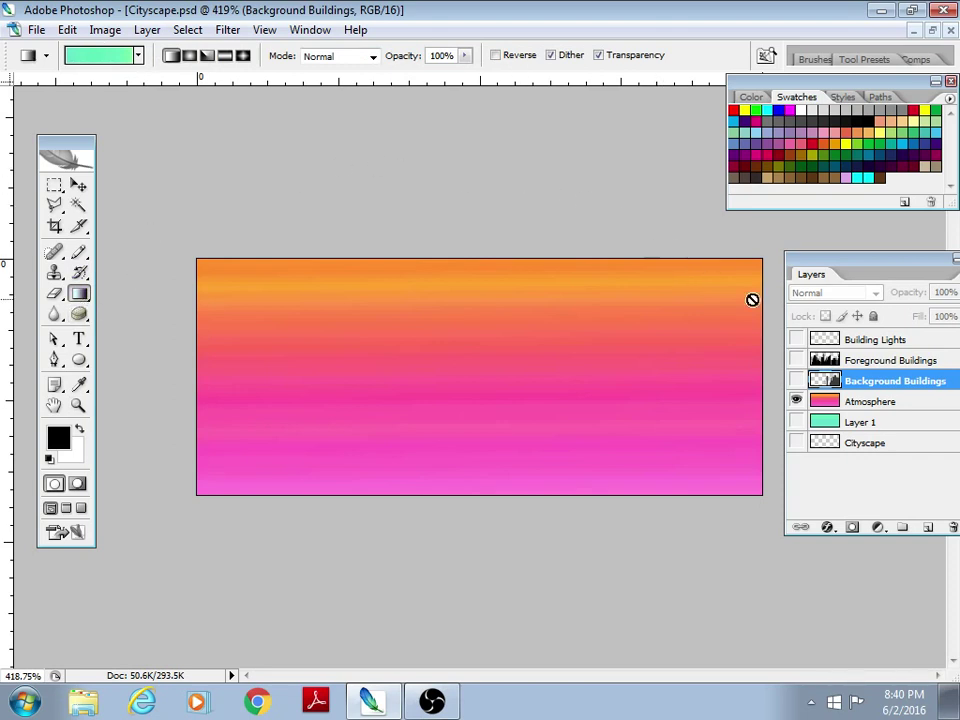
pyautogui.click(84, 296)
pyautogui.click(107, 310)
pyautogui.click(80, 294)
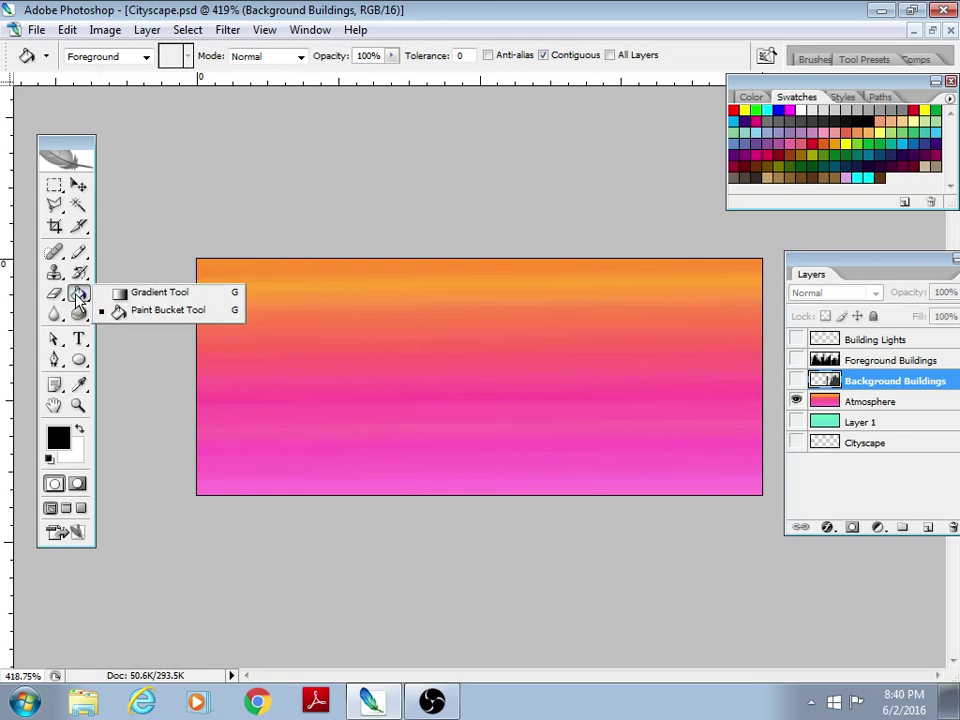
pyautogui.click(120, 293)
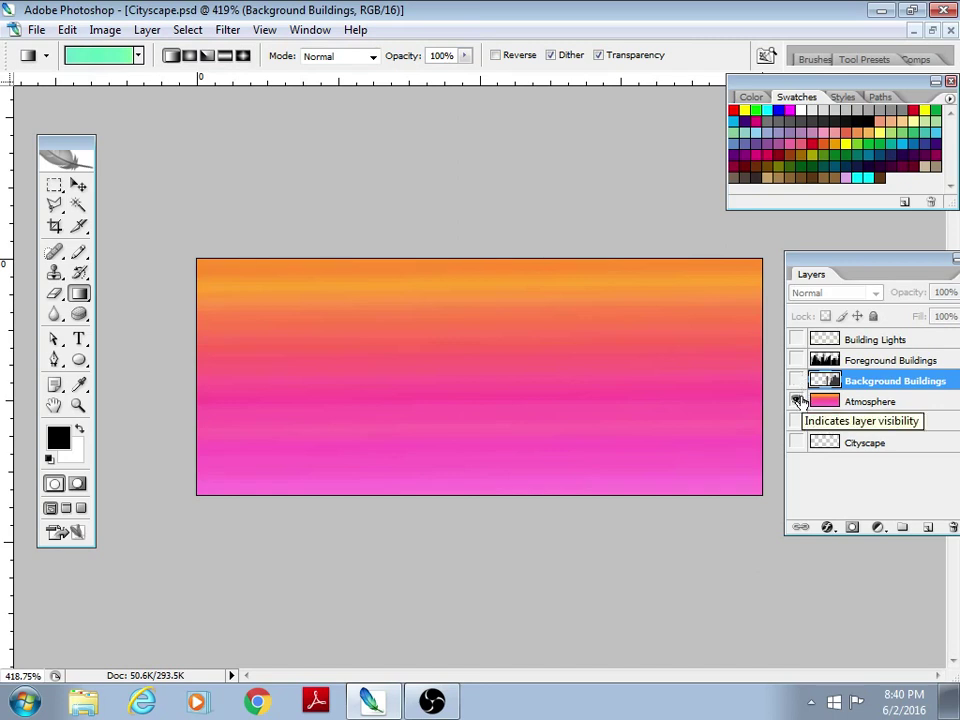
# Hide the Atmosphere layer and toggle the Background Buildings layer's visibility, leaving both hidden
pyautogui.click(797, 401)
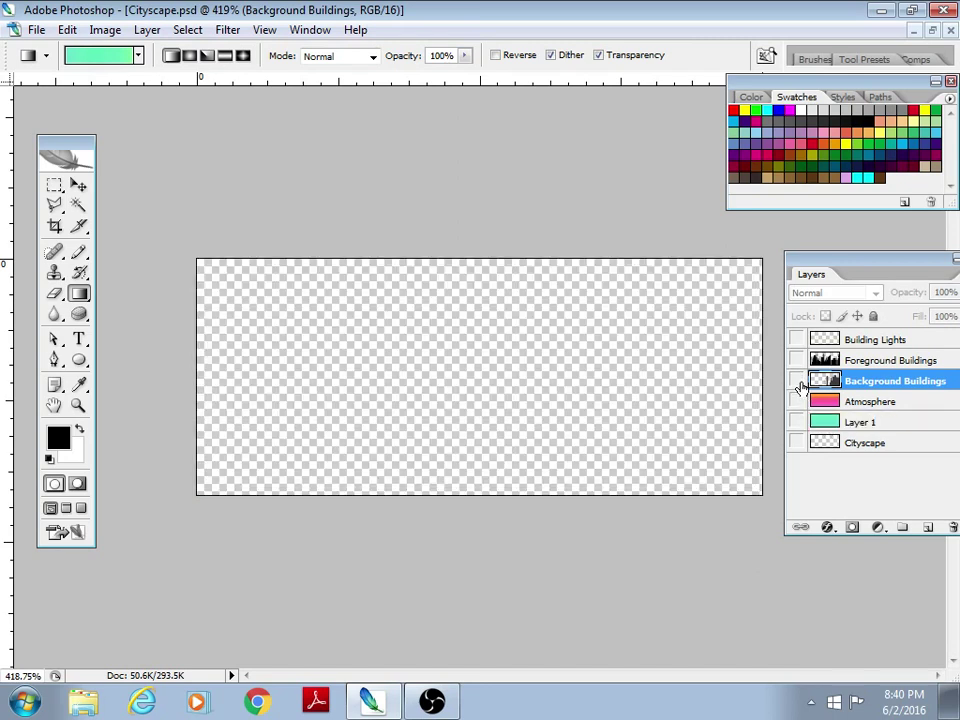
pyautogui.click(797, 381)
pyautogui.click(797, 381)
pyautogui.moveTo(797, 380)
pyautogui.mouseDown()
pyautogui.moveTo(797, 362)
pyautogui.moveTo(797, 382)
pyautogui.mouseUp()
# Choose a medium blue swatch as the foreground color and add a new layer between Background Buildings and Atmosphere
pyautogui.click(916, 139)
pyautogui.click(927, 527)
pyautogui.moveTo(853, 386); pyautogui.dragTo(864, 416)
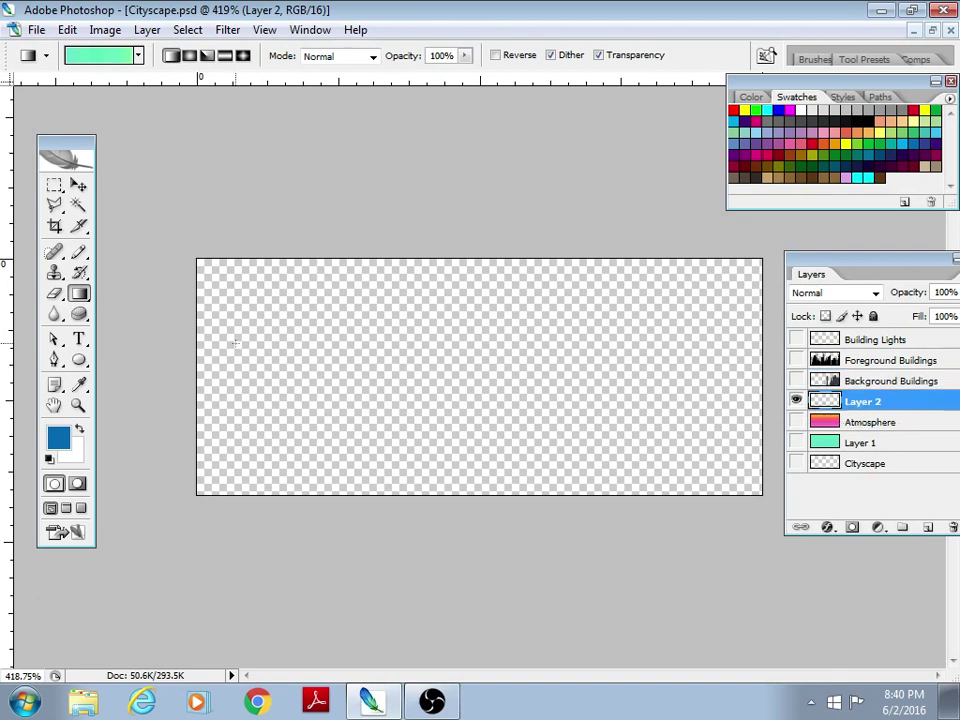
# Draw a blue Pencil line across the upper canvas on the new layer and fill the area above it with the Paint Bucket
pyautogui.press('b')
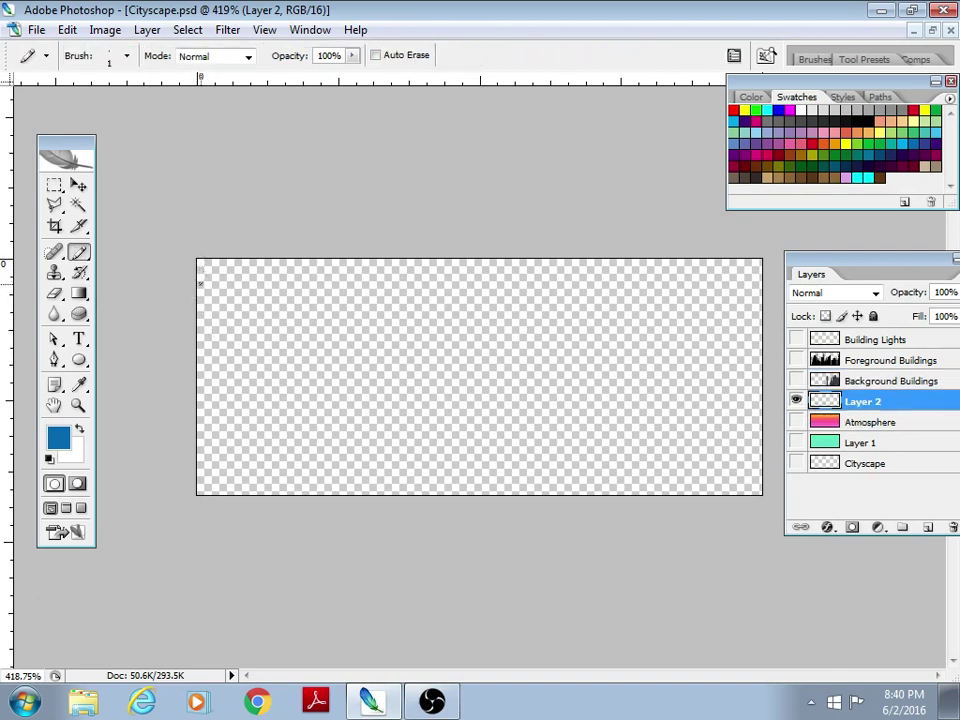
pyautogui.moveTo(197, 284); pyautogui.dragTo(763, 285)
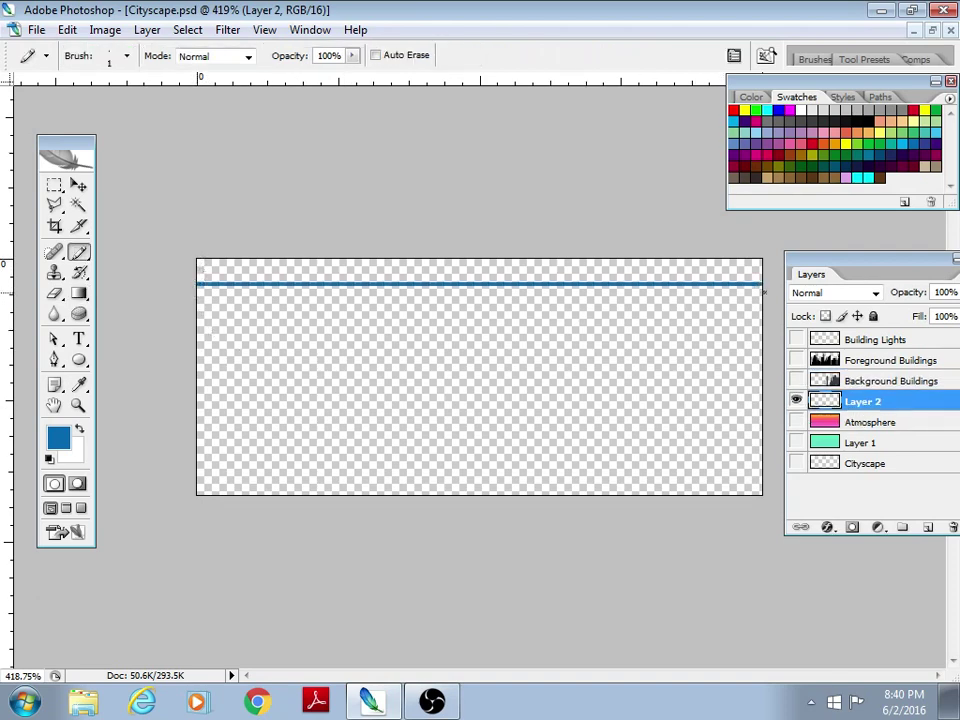
pyautogui.press('g')
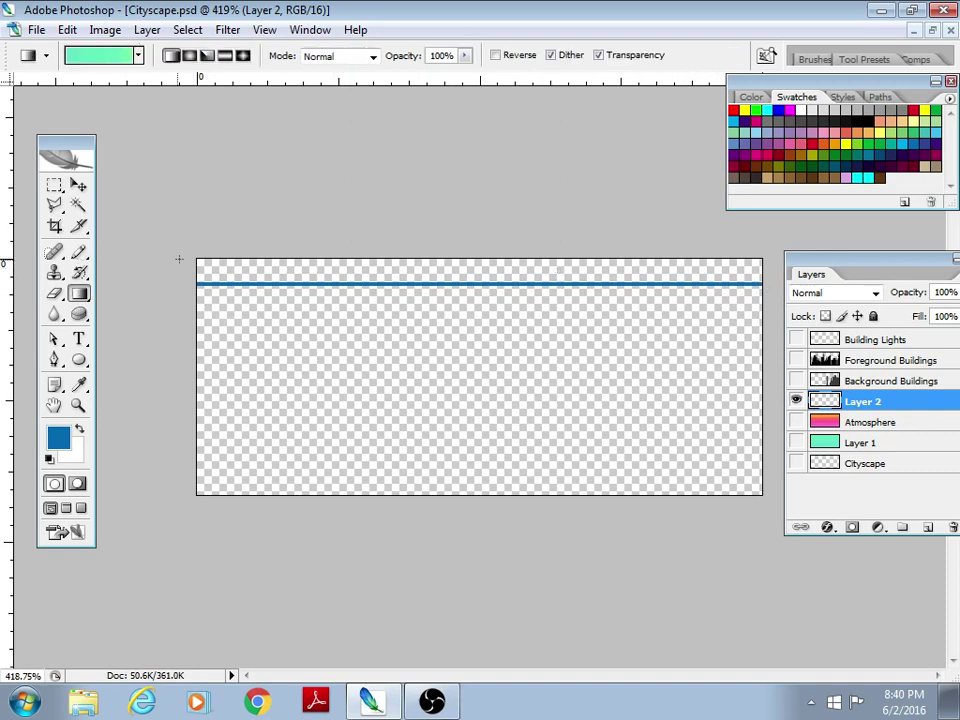
pyautogui.moveTo(90, 303); pyautogui.dragTo(122, 312)
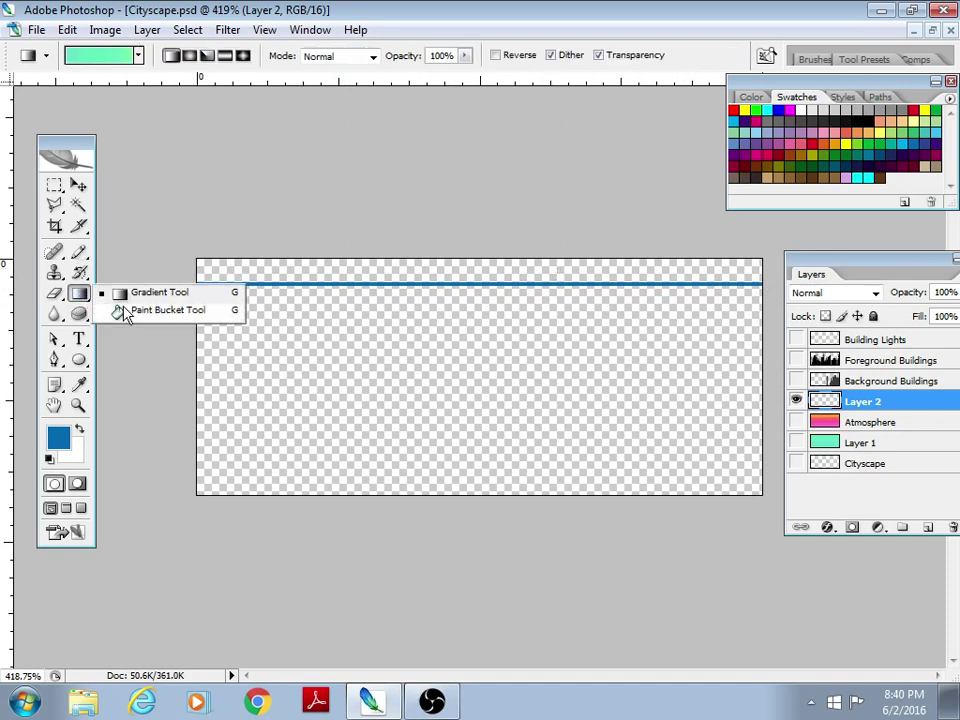
pyautogui.click(232, 276)
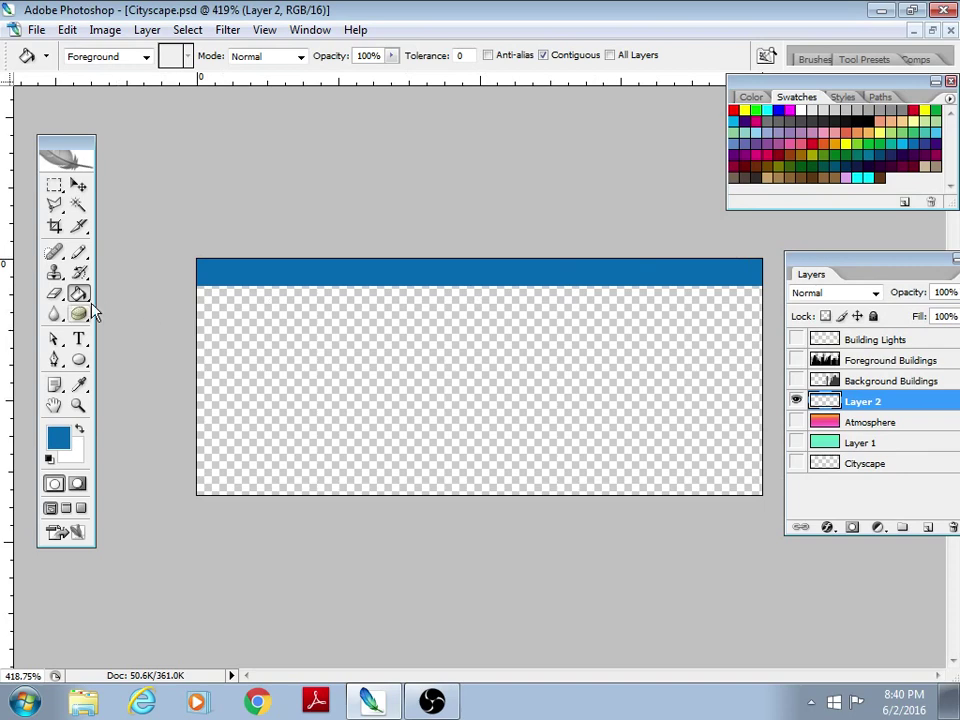
# Set the foreground color to dark blue 0c3c5f, a darker shade of the existing blue band
pyautogui.click(79, 385)
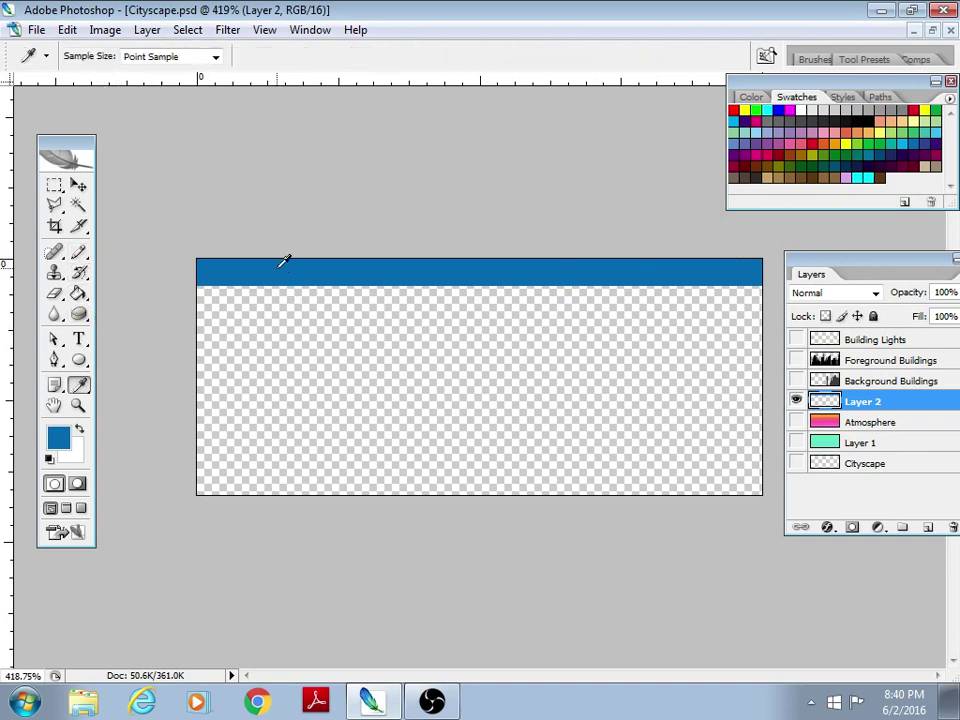
pyautogui.click(58, 437)
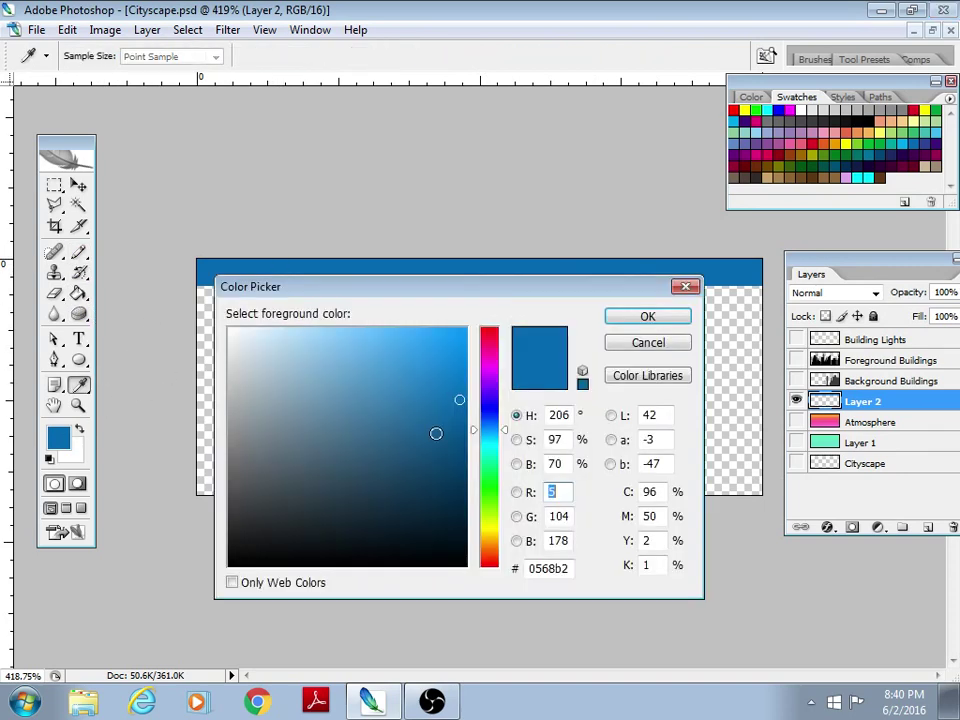
pyautogui.click(436, 433)
pyautogui.click(436, 477)
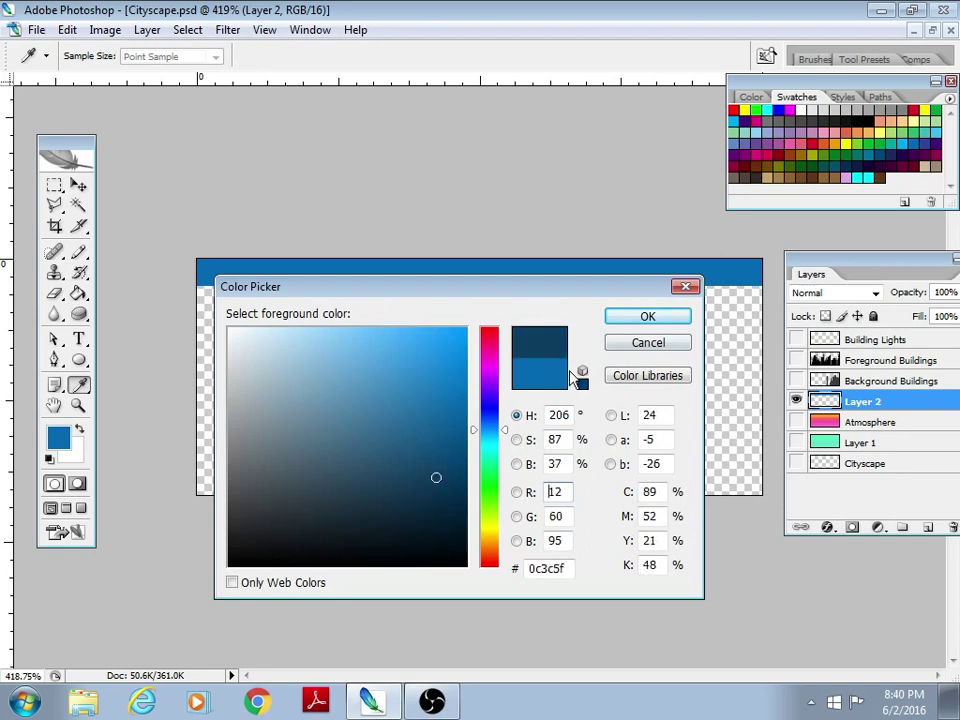
pyautogui.click(645, 317)
# Draw a dark blue Pencil line across the canvas below the first band and fill the gap between them with the Paint Bucket
pyautogui.press('b')
pyautogui.moveTo(199, 307)
pyautogui.mouseDown()
pyautogui.moveTo(589, 333)
pyautogui.moveTo(761, 307)
pyautogui.mouseUp()
pyautogui.press('g')
pyautogui.click(524, 294)
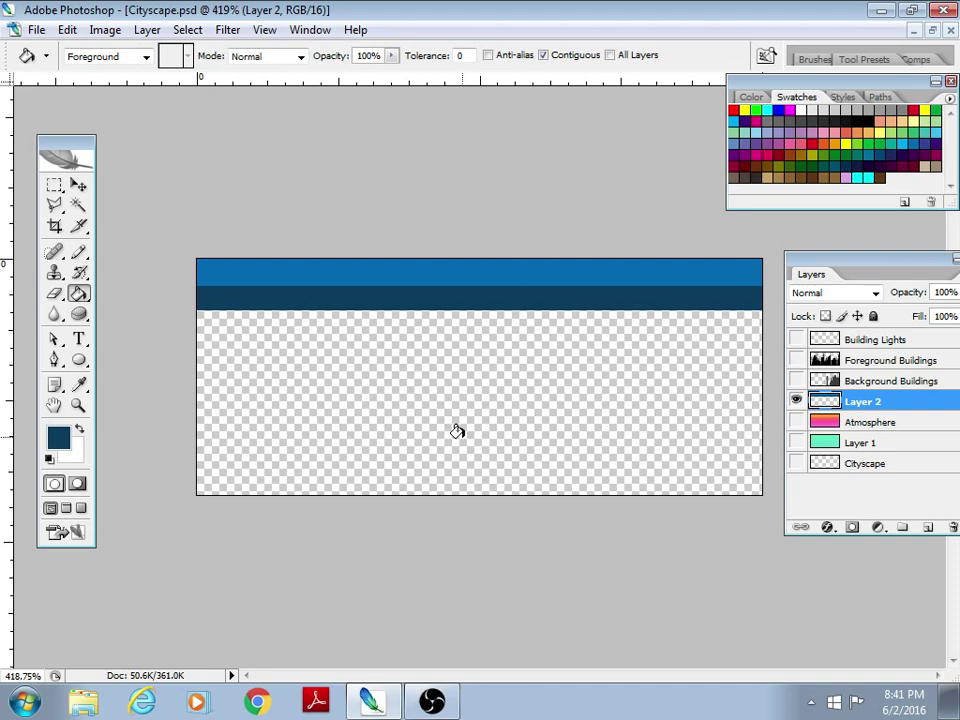
# Show the Atmosphere layer in place of Layer 2 and activate the Gradient tool
pyautogui.click(797, 401)
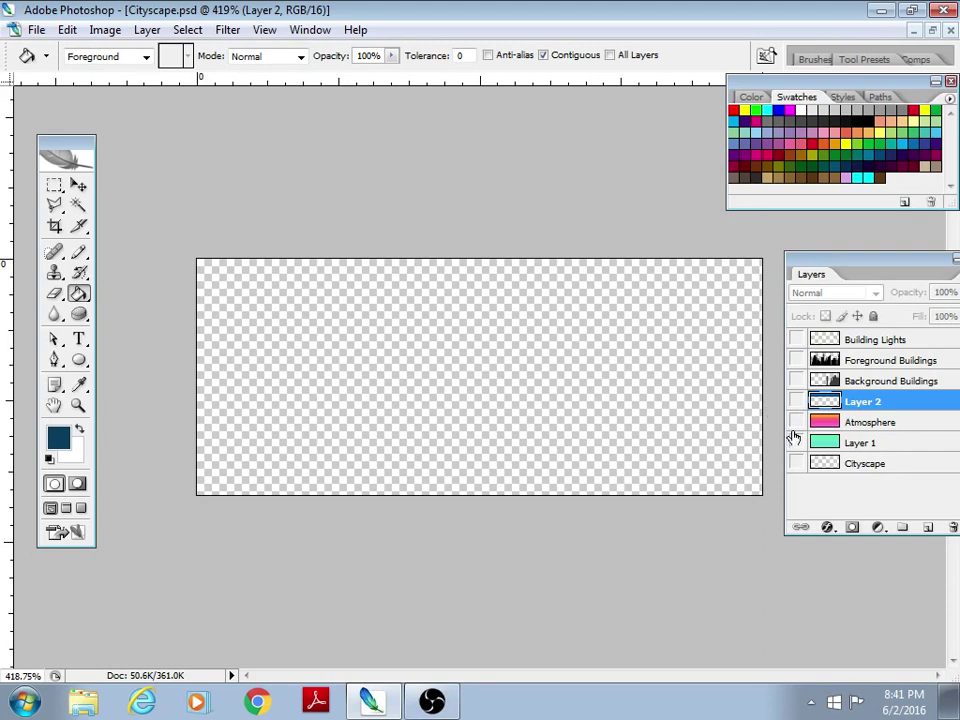
pyautogui.click(796, 422)
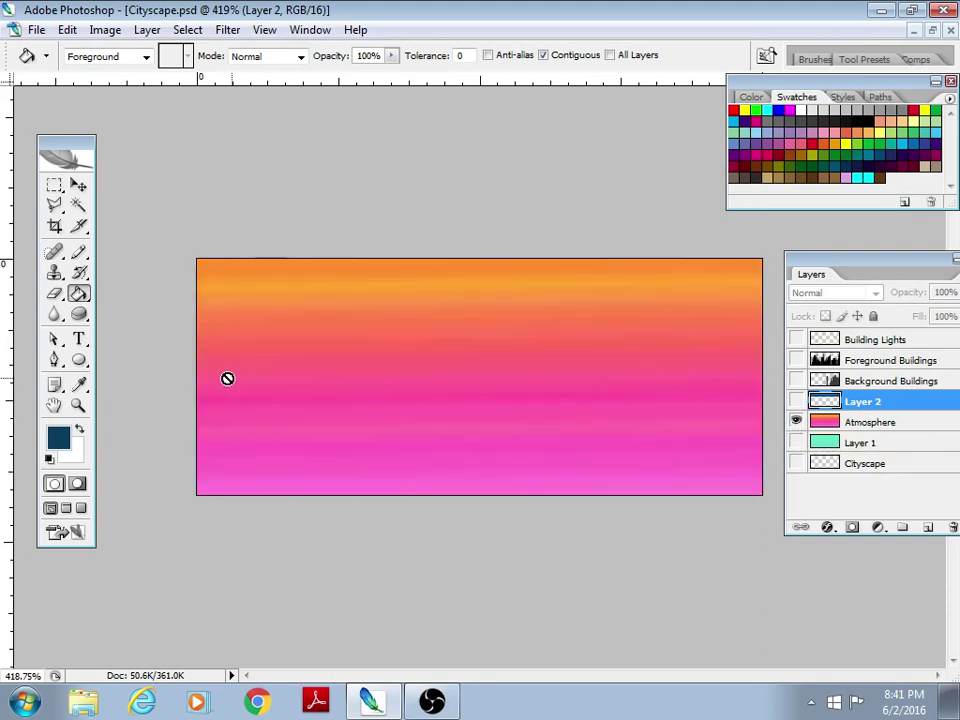
pyautogui.click(76, 292)
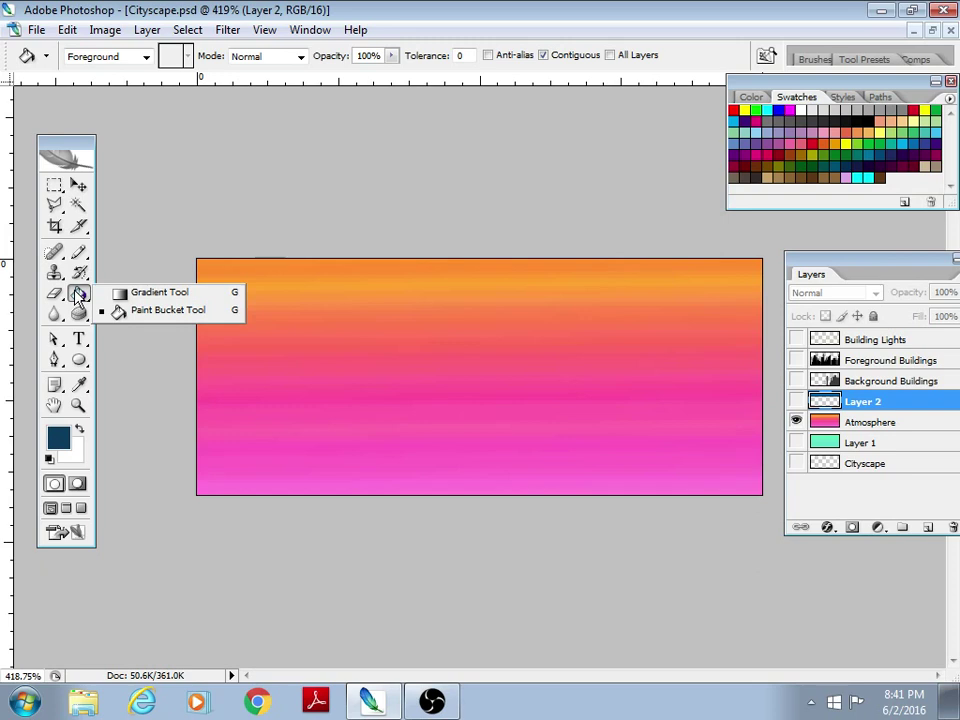
pyautogui.click(140, 292)
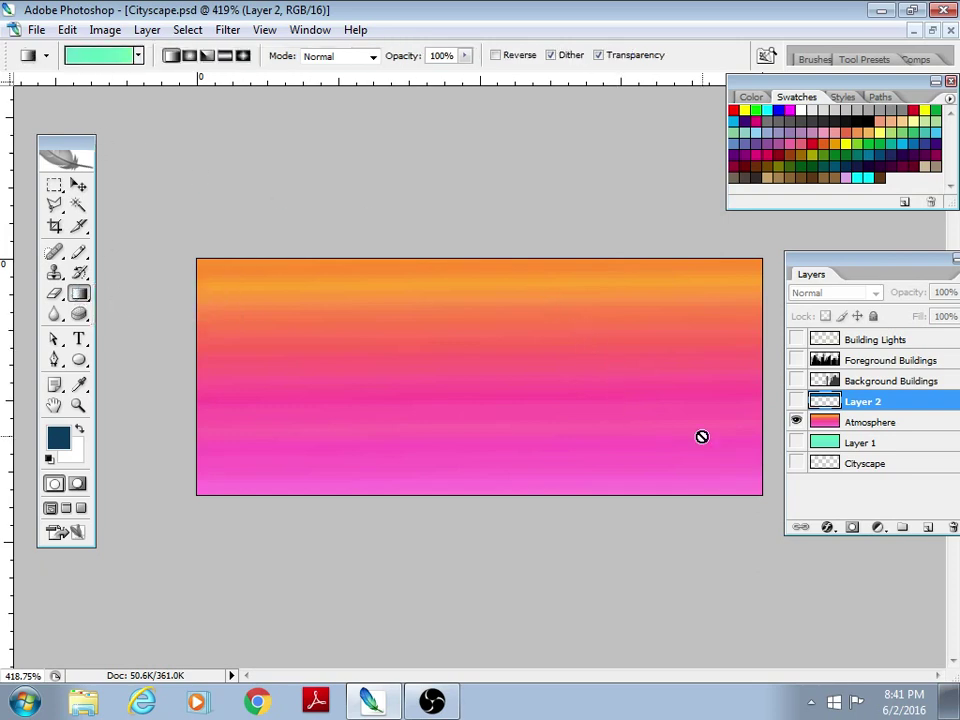
# Delete the blue-banded Layer 2 and add a hidden empty layer in its place above Atmosphere
pyautogui.moveTo(898, 402); pyautogui.dragTo(953, 527)
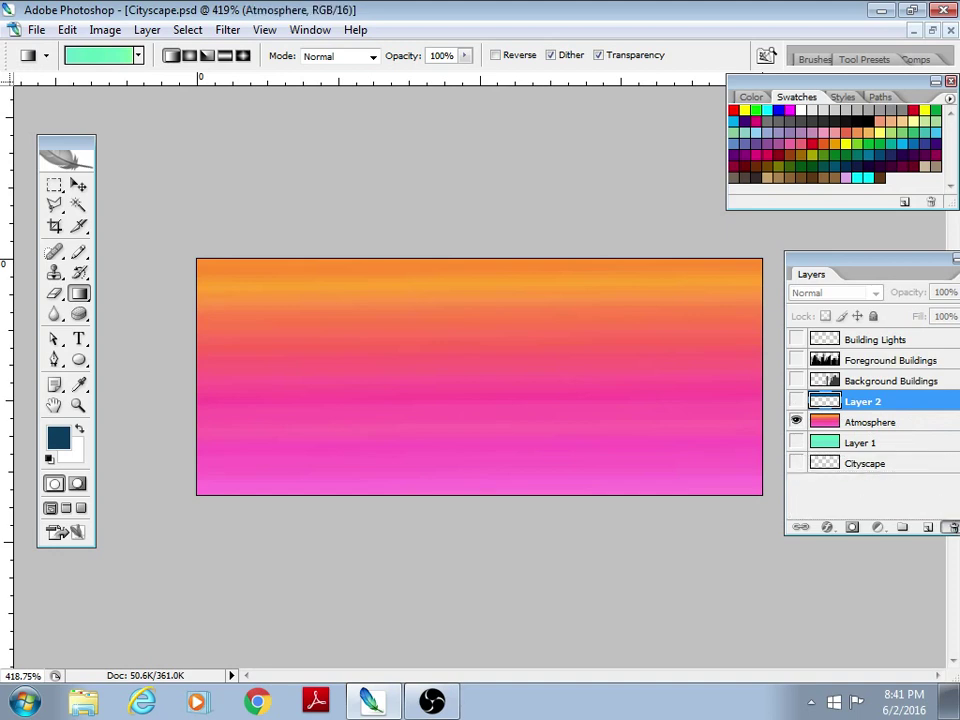
pyautogui.click(928, 527)
pyautogui.click(796, 401)
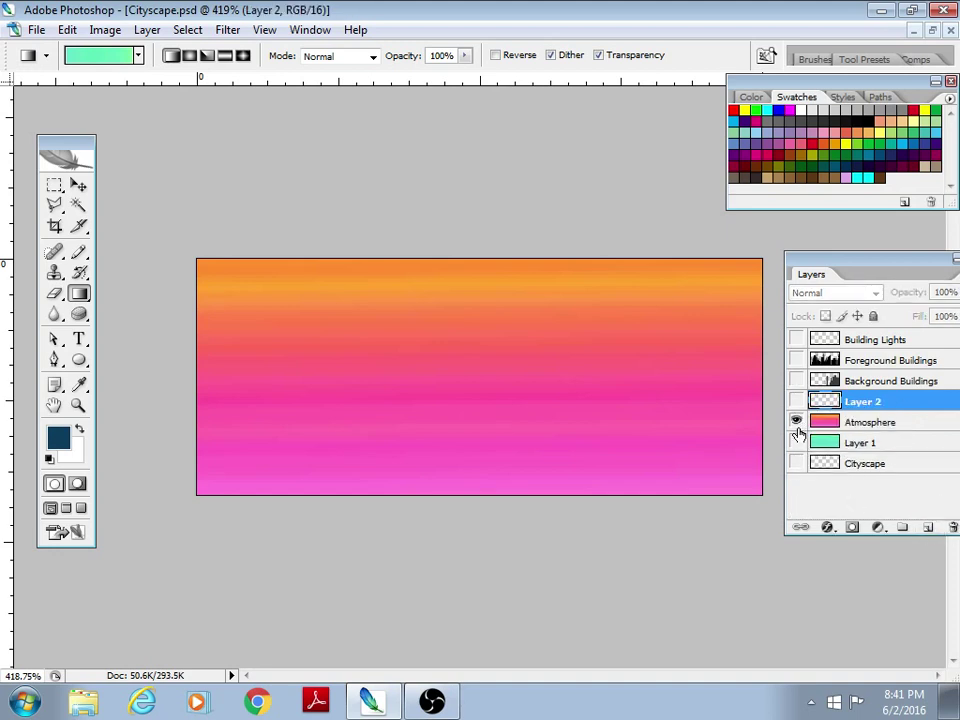
# Hide Atmosphere and show the Building Lights, Foreground Buildings, Background Buildings and green Layer 1 layers
pyautogui.click(796, 422)
pyautogui.click(796, 381)
pyautogui.click(796, 360)
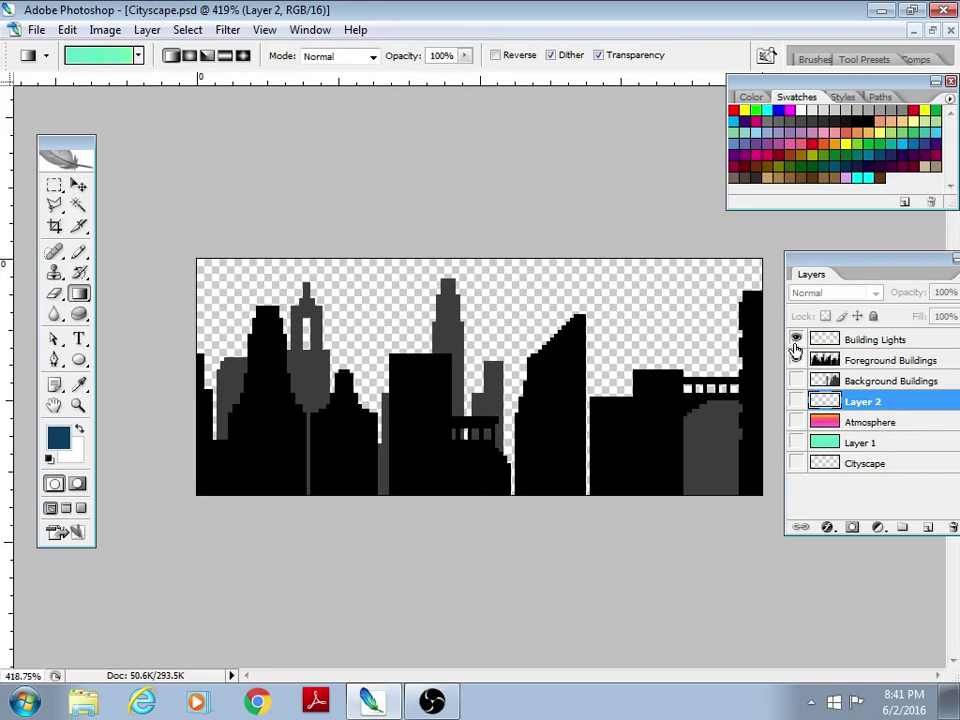
pyautogui.click(796, 340)
pyautogui.click(796, 442)
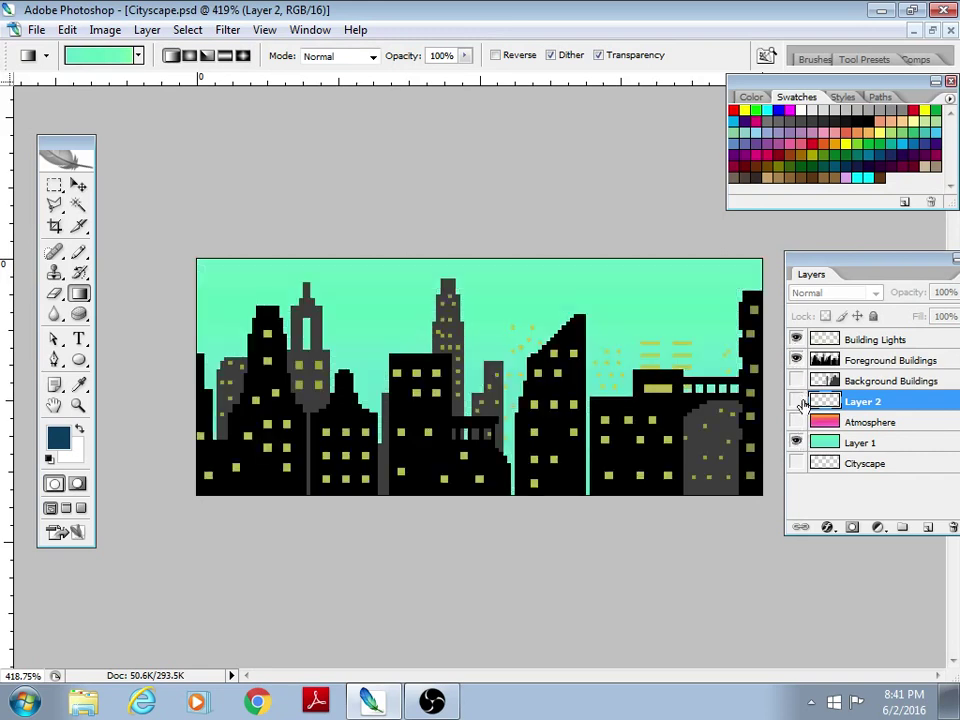
pyautogui.click(796, 381)
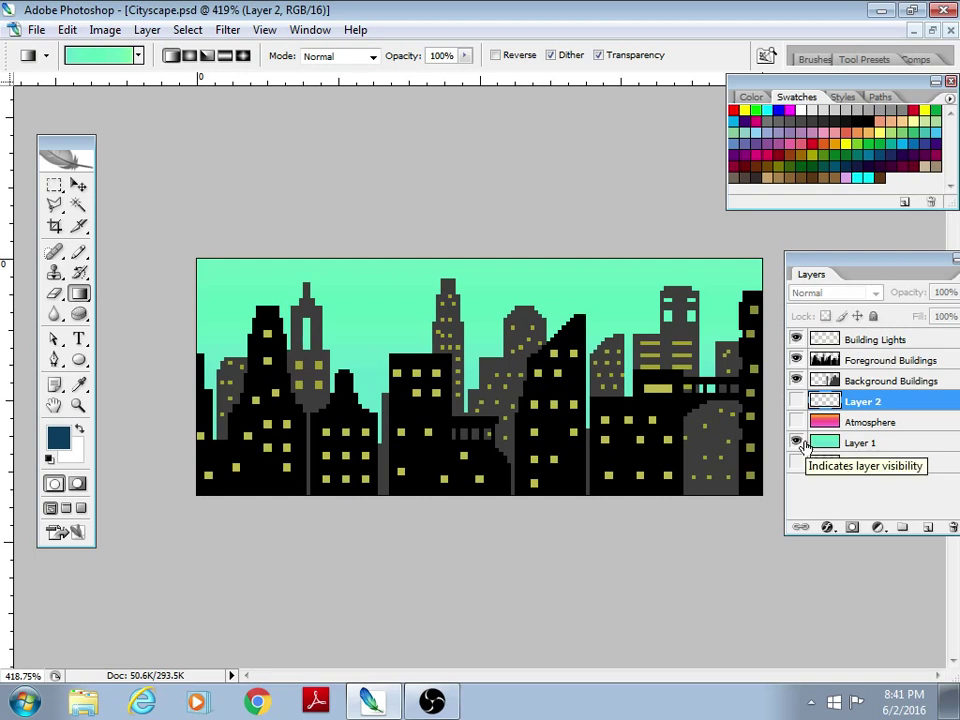
# Swap the green Layer 1 sky for the Atmosphere layer, and toggle the Building Lights layer off and on
pyautogui.click(797, 443)
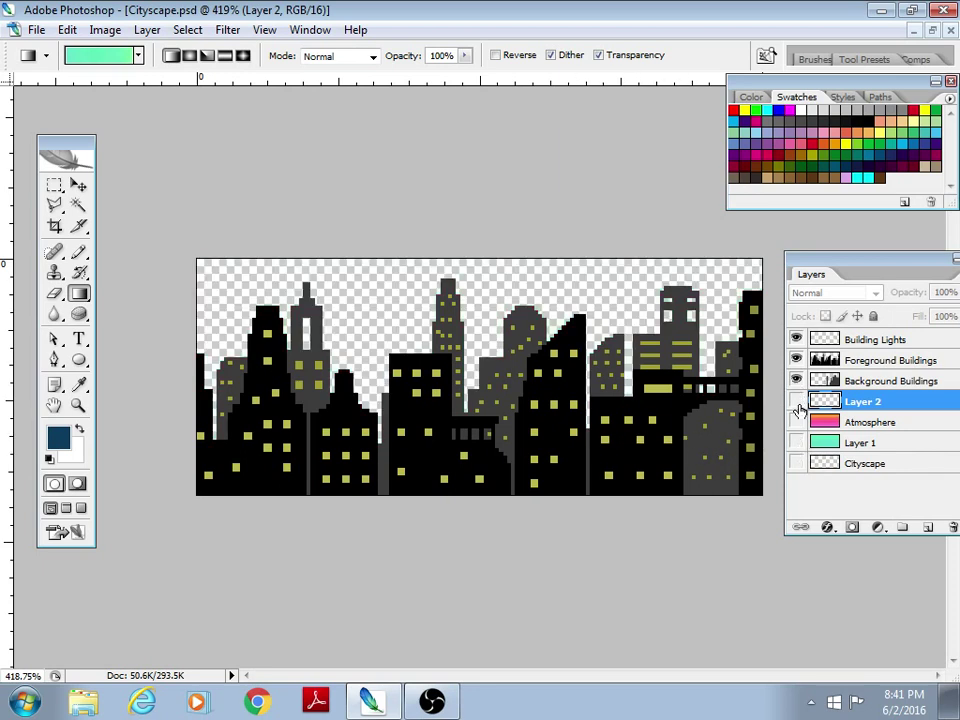
pyautogui.click(797, 422)
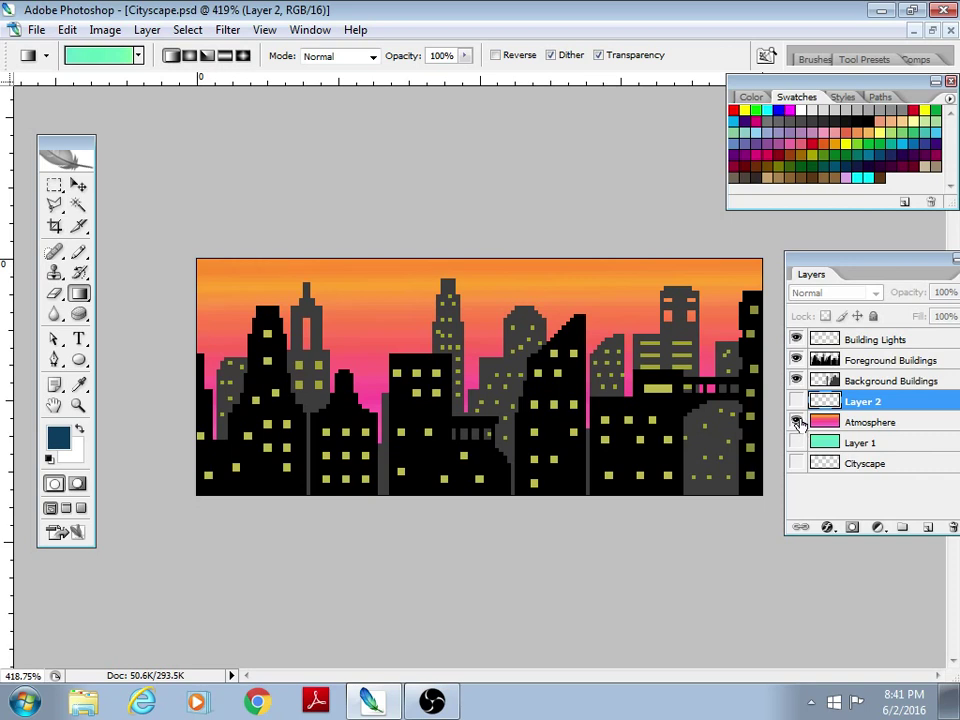
pyautogui.click(797, 340)
pyautogui.click(797, 340)
# Select the Building Lights layer and sample the yellow of a lit window on the central black building with the Eyedropper
pyautogui.click(833, 341)
pyautogui.press('z')
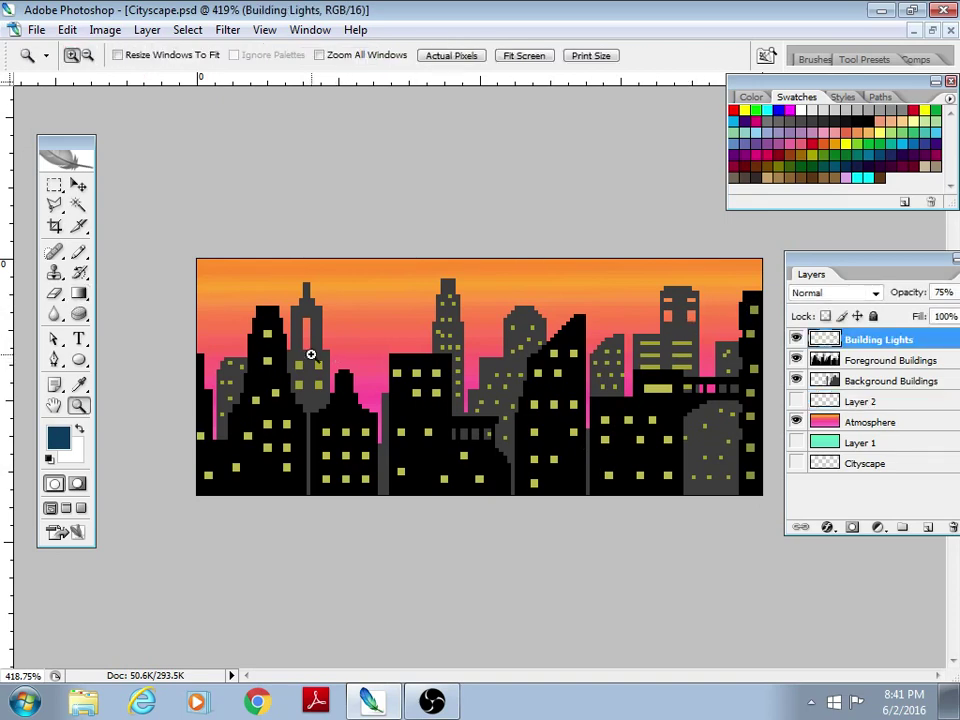
pyautogui.moveTo(229, 324); pyautogui.dragTo(696, 502)
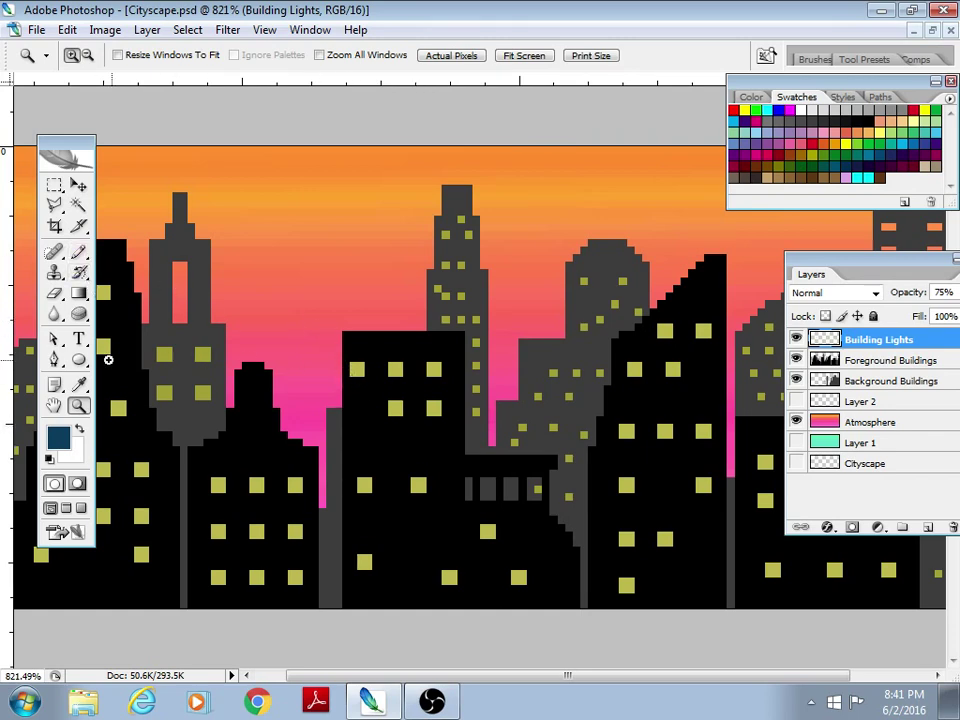
pyautogui.click(79, 253)
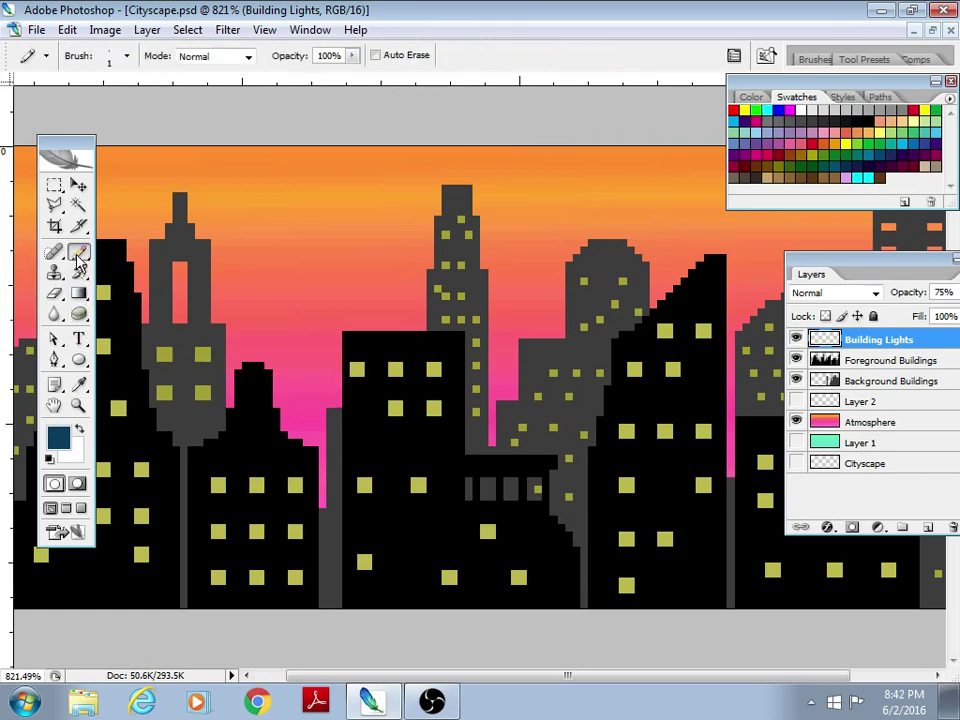
pyautogui.press('i')
pyautogui.click(357, 369)
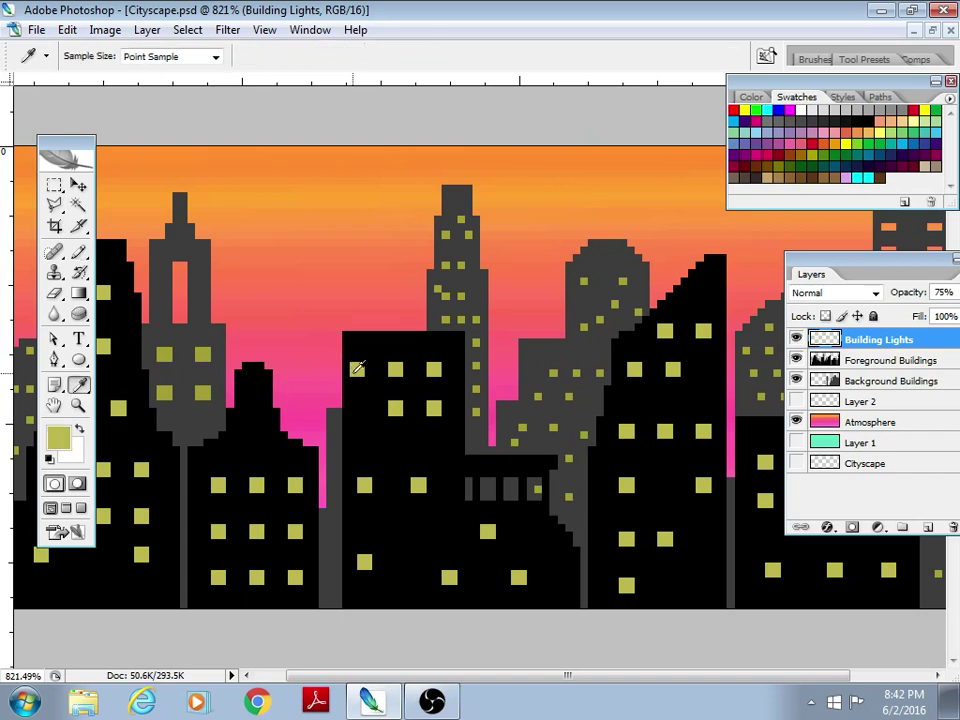
# Set the Pencil diameter to 2 px and paint a window in the empty spot of the central black building's second row
pyautogui.click(78, 252)
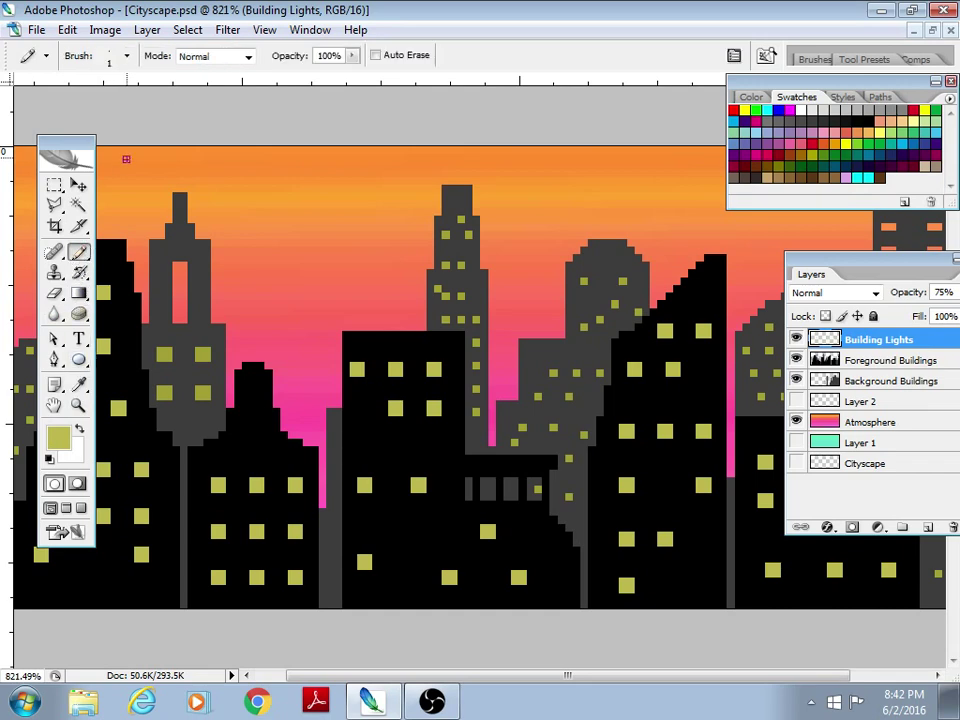
pyautogui.click(127, 56)
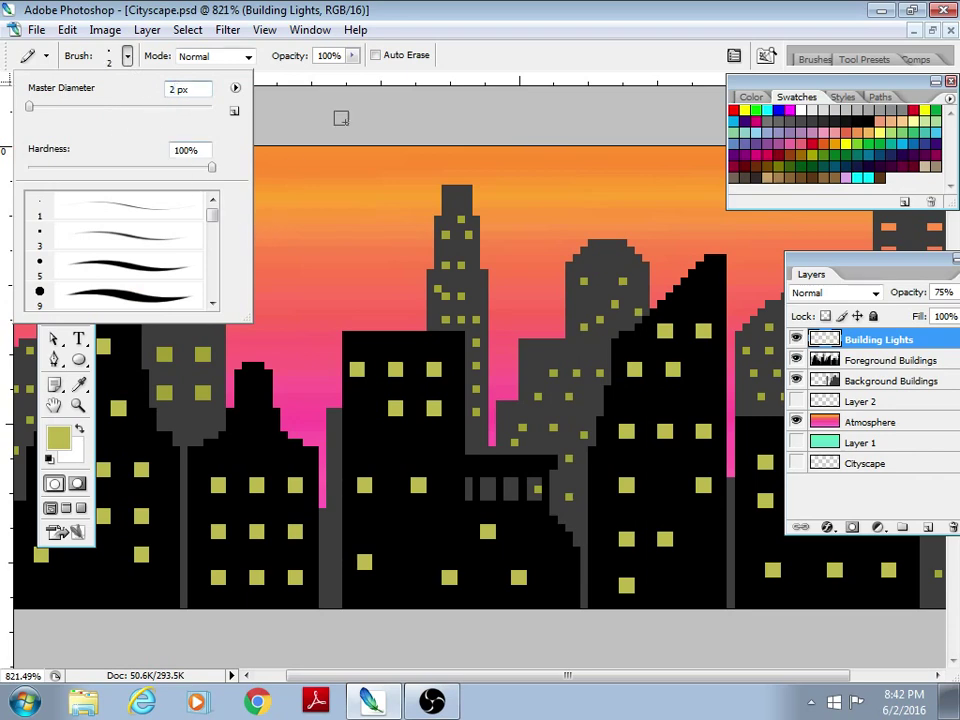
pyautogui.click(358, 415)
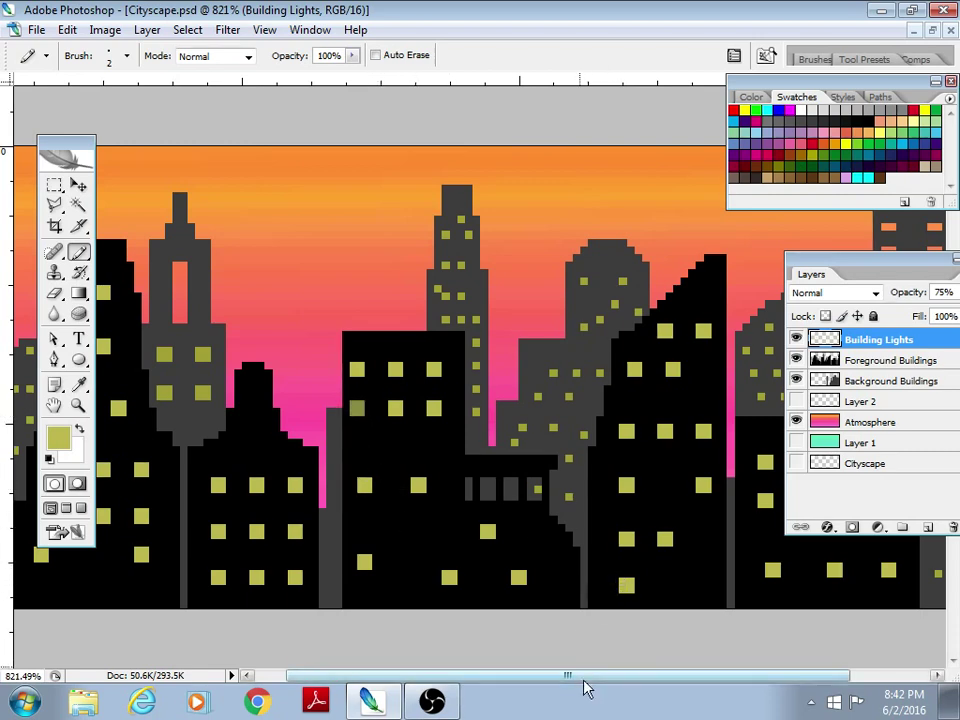
# Move the Layers panel clear of the skyline's upper buildings and sample the darker window color of the tall gray tower
pyautogui.moveTo(583, 677); pyautogui.dragTo(606, 678)
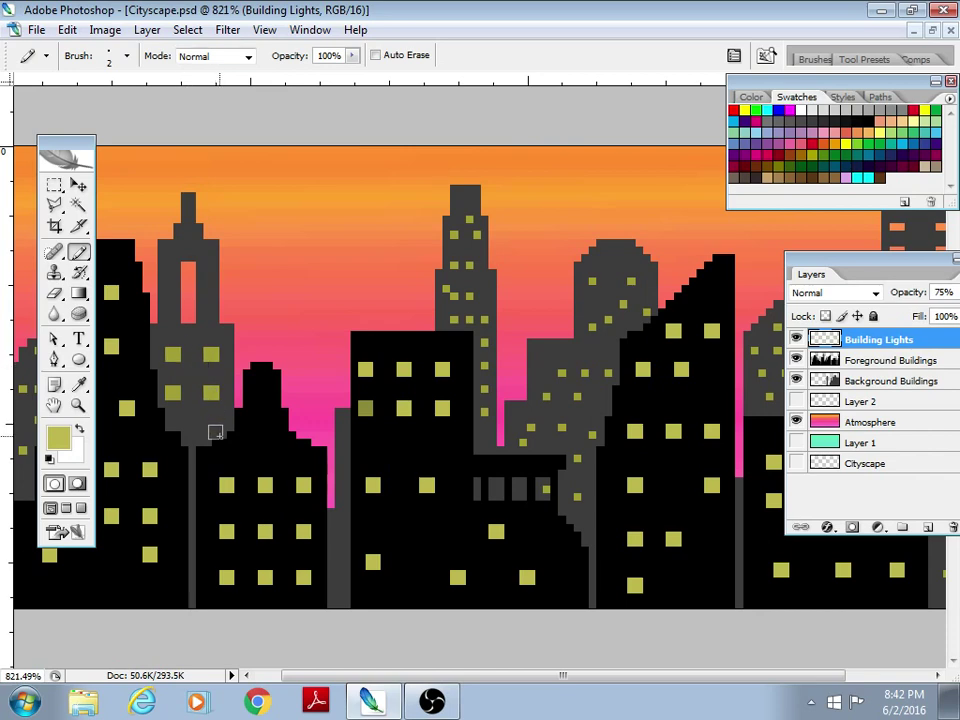
pyautogui.moveTo(880, 265); pyautogui.dragTo(816, 497)
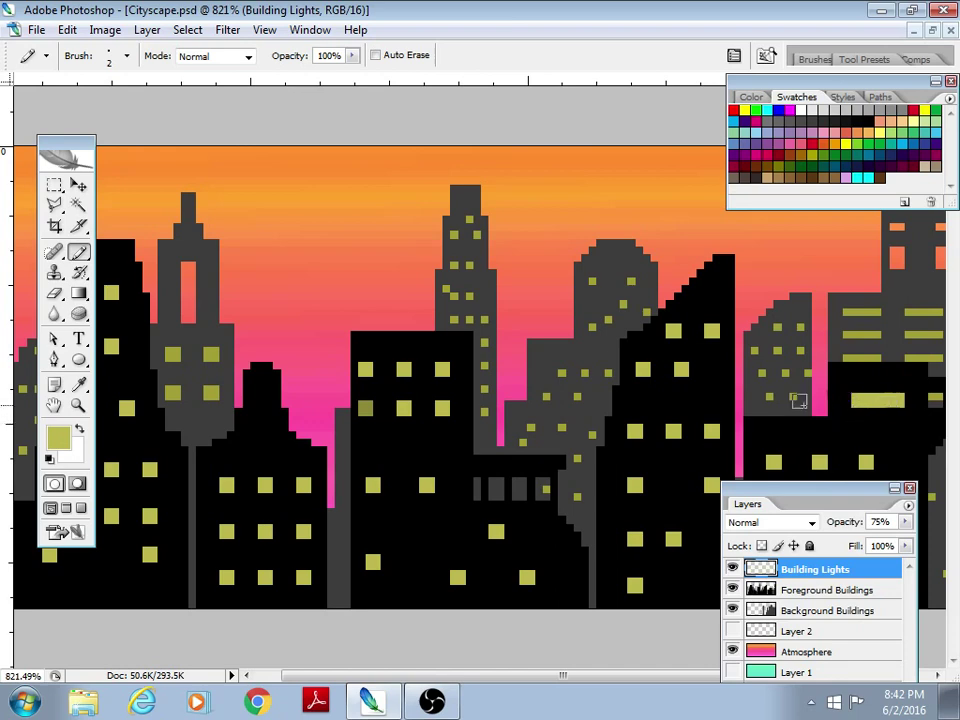
pyautogui.press('i')
pyautogui.click(485, 322)
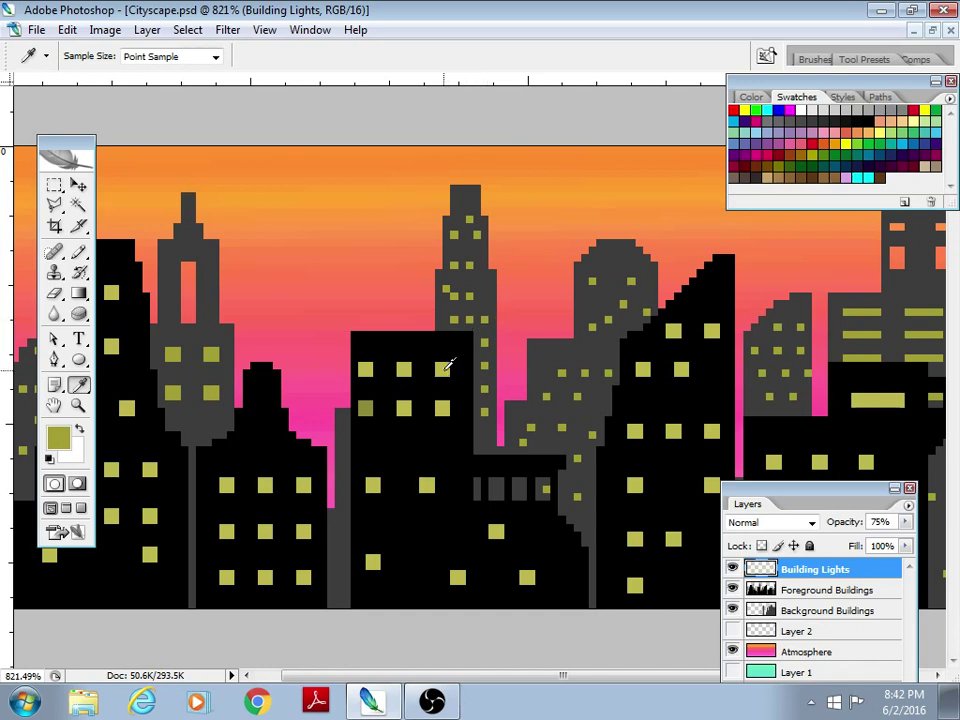
# Darken the foreground window yellow to 888519 by lowering its Lab lightness to 55
pyautogui.click(57, 437)
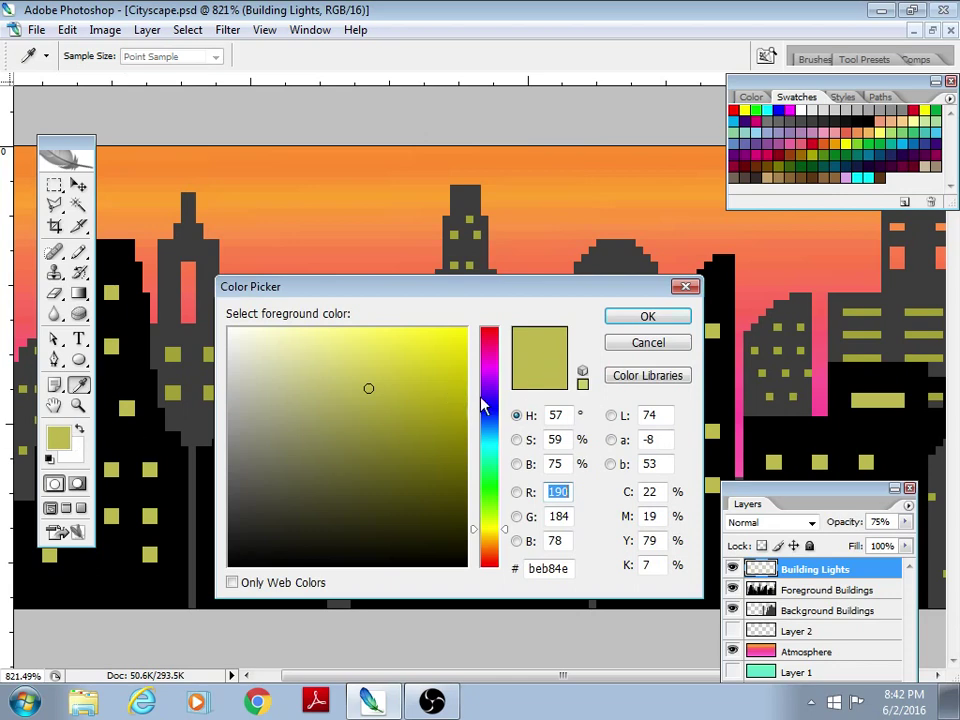
pyautogui.click(614, 416)
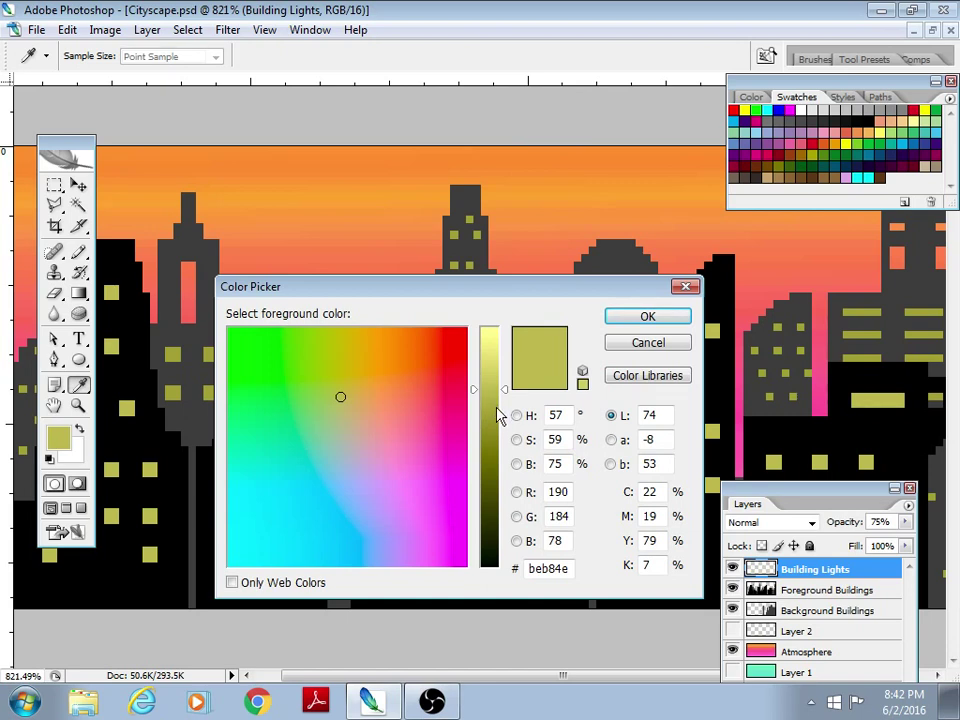
pyautogui.moveTo(497, 413); pyautogui.dragTo(499, 444)
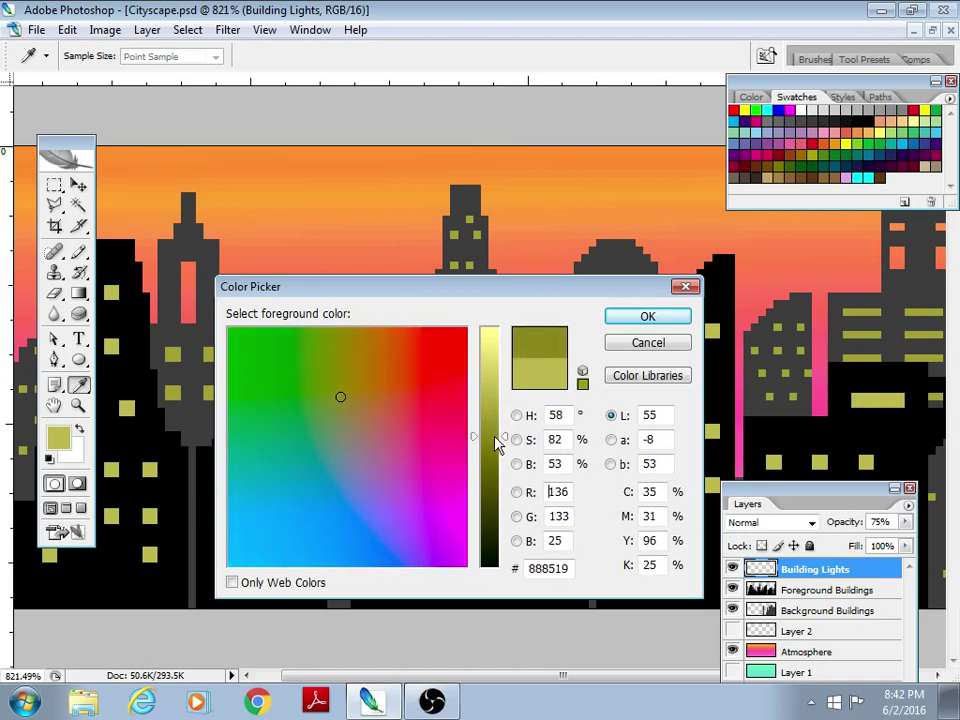
pyautogui.click(622, 318)
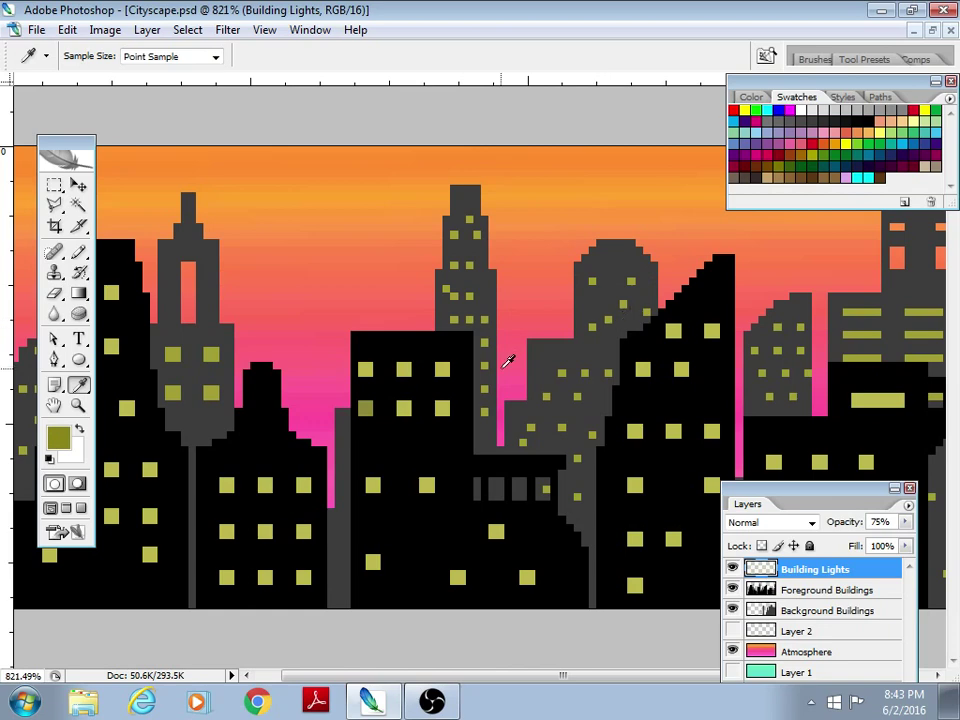
# Paint two adjoining 2 px squares in the sky, one in the foreground window color and one in the background window color
pyautogui.press('b')
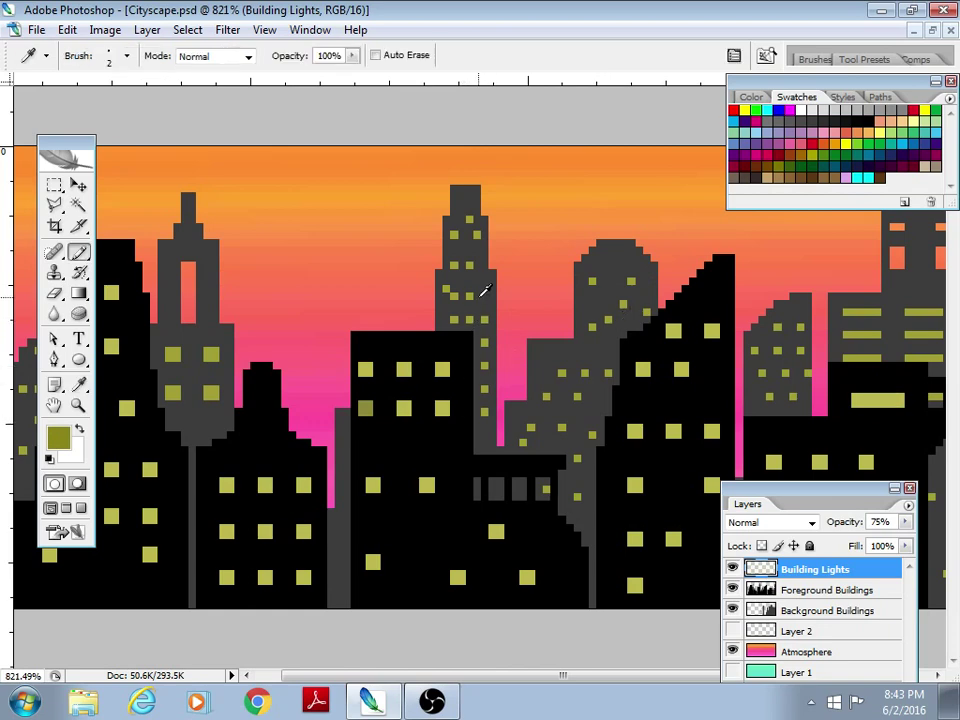
pyautogui.keyDown('alt'); pyautogui.click(364, 366); pyautogui.keyUp('alt')
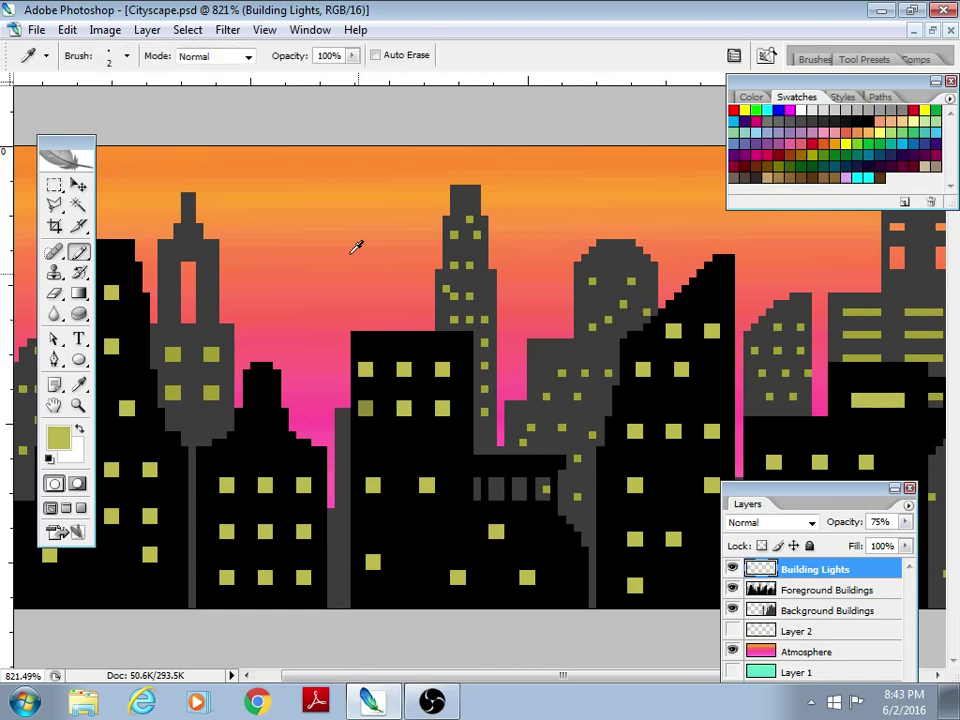
pyautogui.click(327, 184)
pyautogui.keyDown('alt'); pyautogui.click(460, 302); pyautogui.keyUp('alt')
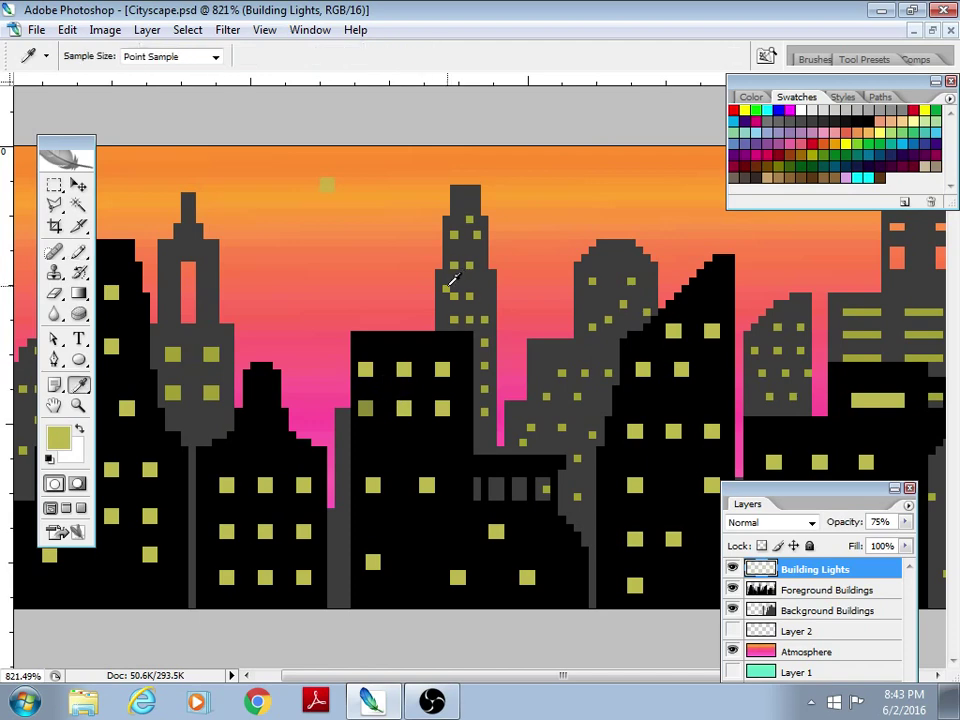
pyautogui.click(313, 184)
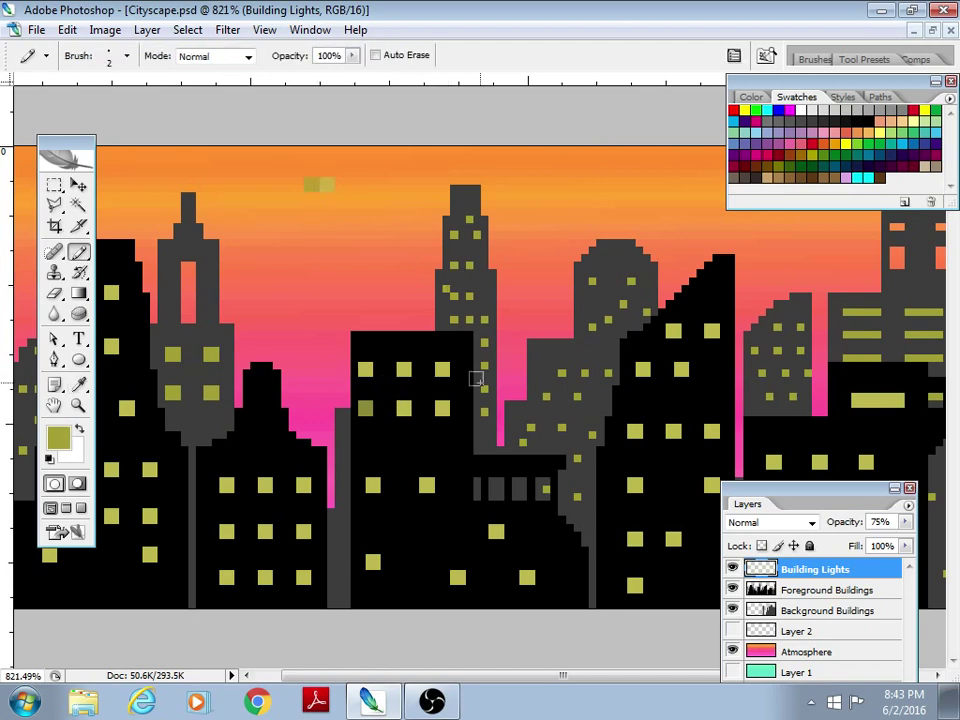
# Hide the Atmosphere layer and magnify the two adjoining color squares to compare them
pyautogui.click(733, 651)
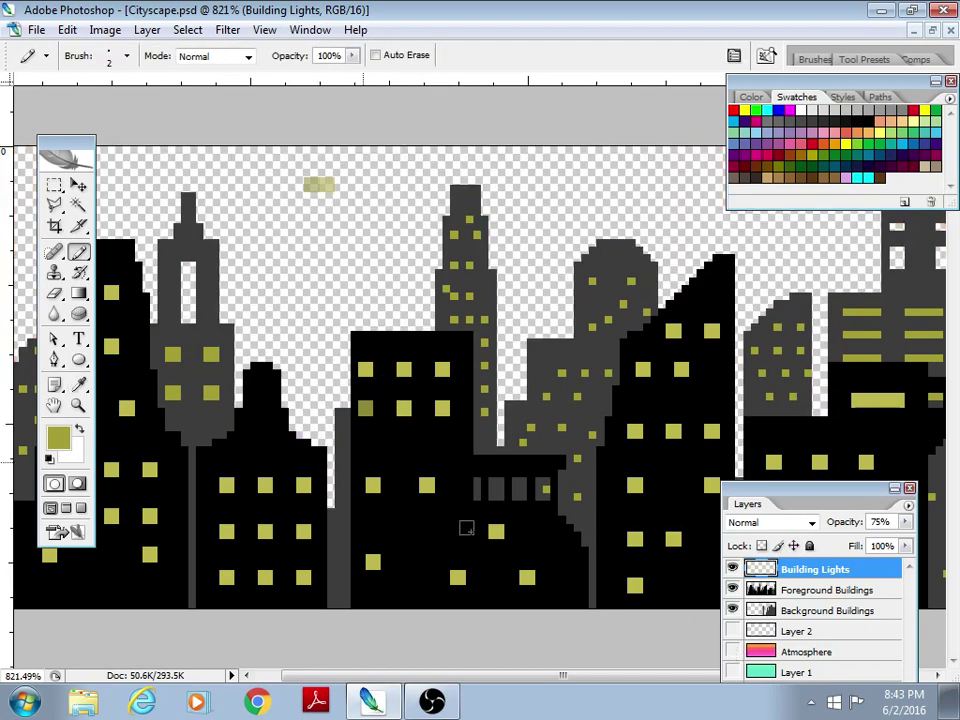
pyautogui.press('z')
pyautogui.click(290, 164)
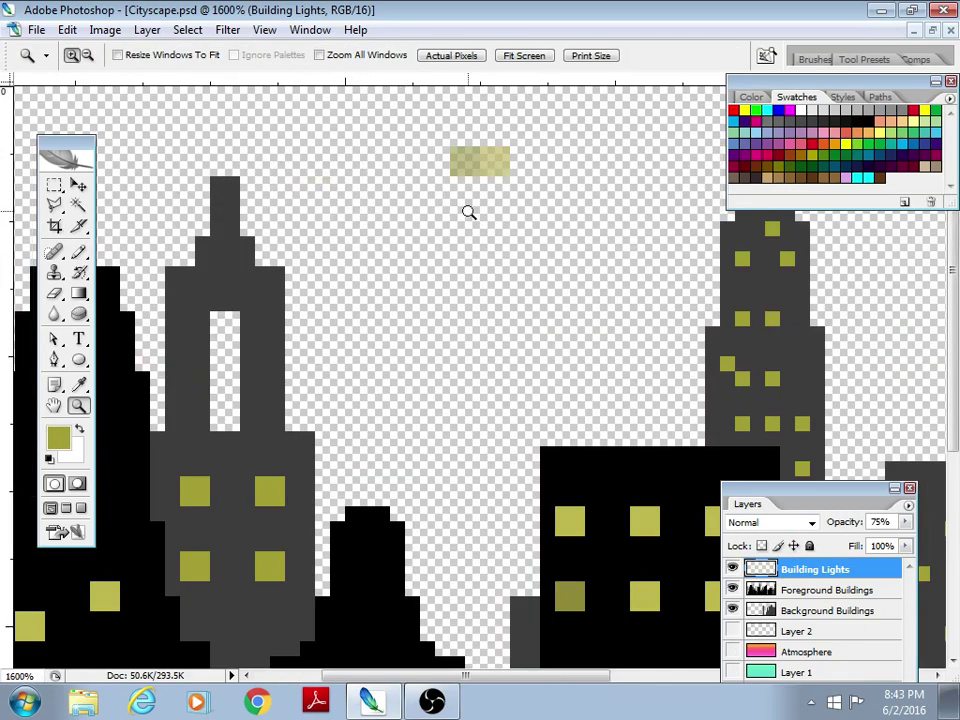
# Move the Layers panel up so all its layers show and raise the Building Lights layer's opacity to 100%
pyautogui.moveTo(769, 497); pyautogui.dragTo(739, 374)
pyautogui.click(877, 398)
pyautogui.moveTo(853, 416); pyautogui.dragTo(879, 416)
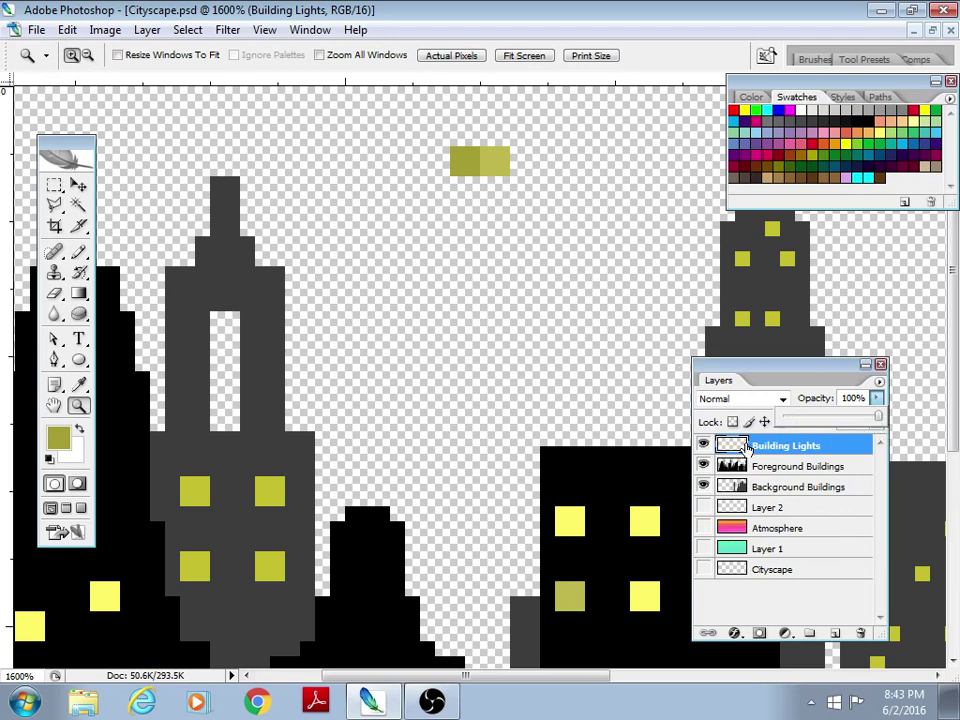
pyautogui.moveTo(878, 416); pyautogui.dragTo(881, 416)
# View the cityscape at actual pixel size, show the Atmosphere layer and set the Building Lights layer's opacity to 75%
pyautogui.click(465, 57)
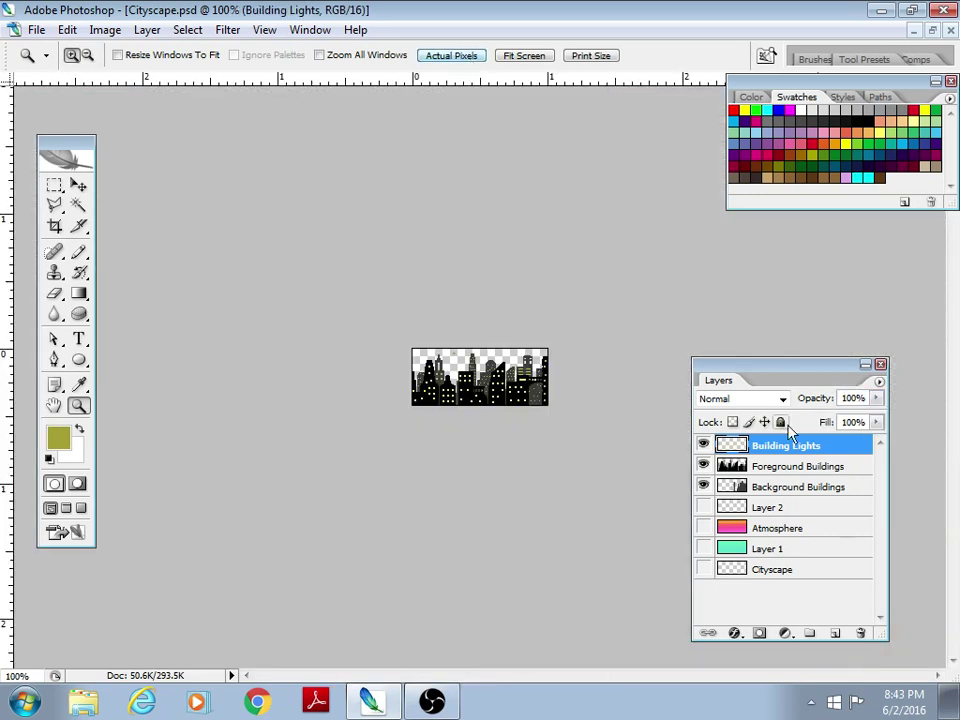
pyautogui.click(704, 528)
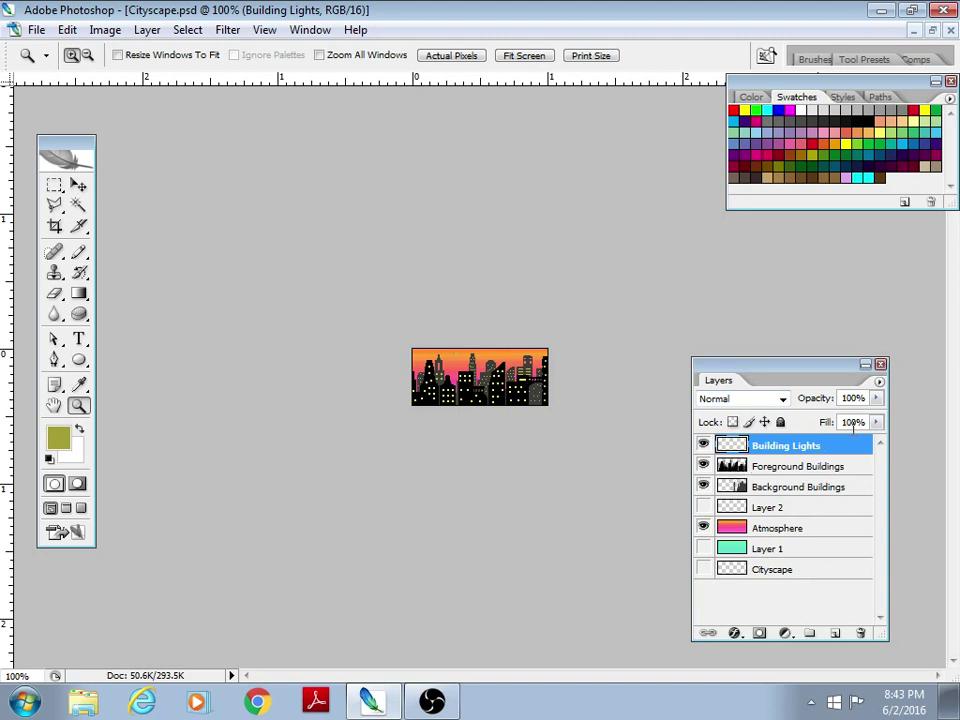
pyautogui.moveTo(875, 403); pyautogui.dragTo(857, 421)
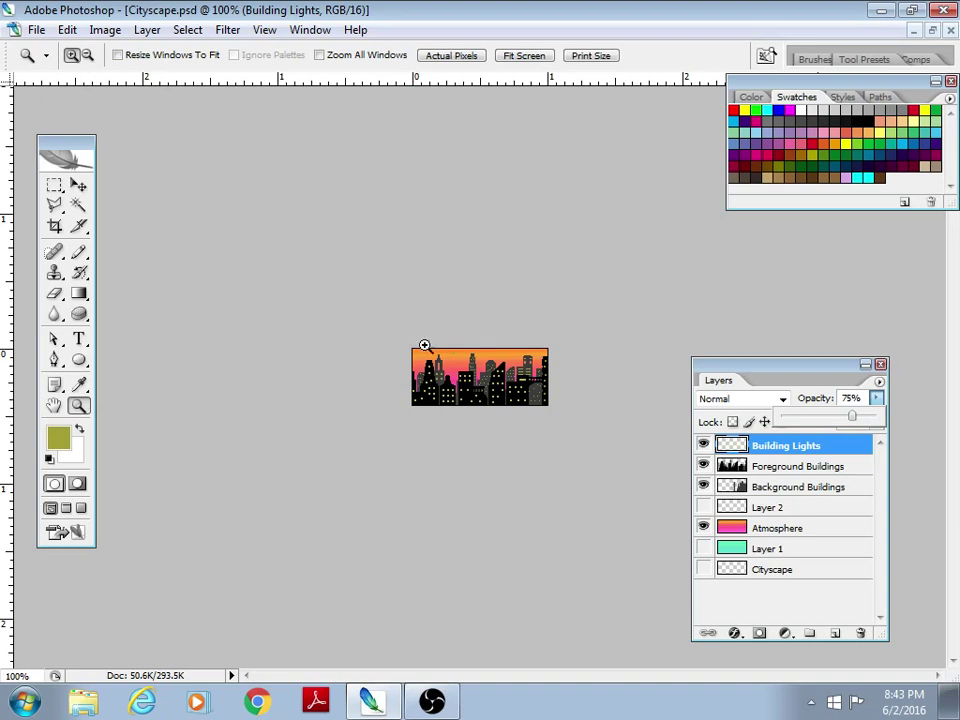
# Erase the two adjoining test color squares from the sky on the Building Lights layer and return to actual pixel size
pyautogui.moveTo(424, 345); pyautogui.dragTo(474, 379)
pyautogui.press('e')
pyautogui.click(590, 158)
pyautogui.click(555, 156)
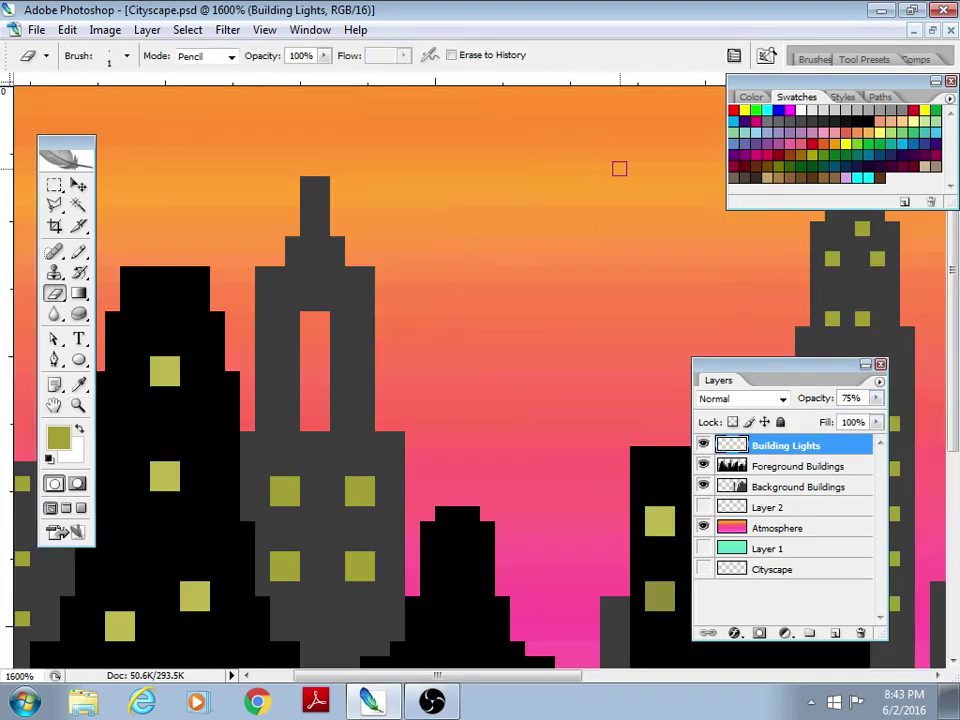
pyautogui.press('z')
pyautogui.click(451, 55)
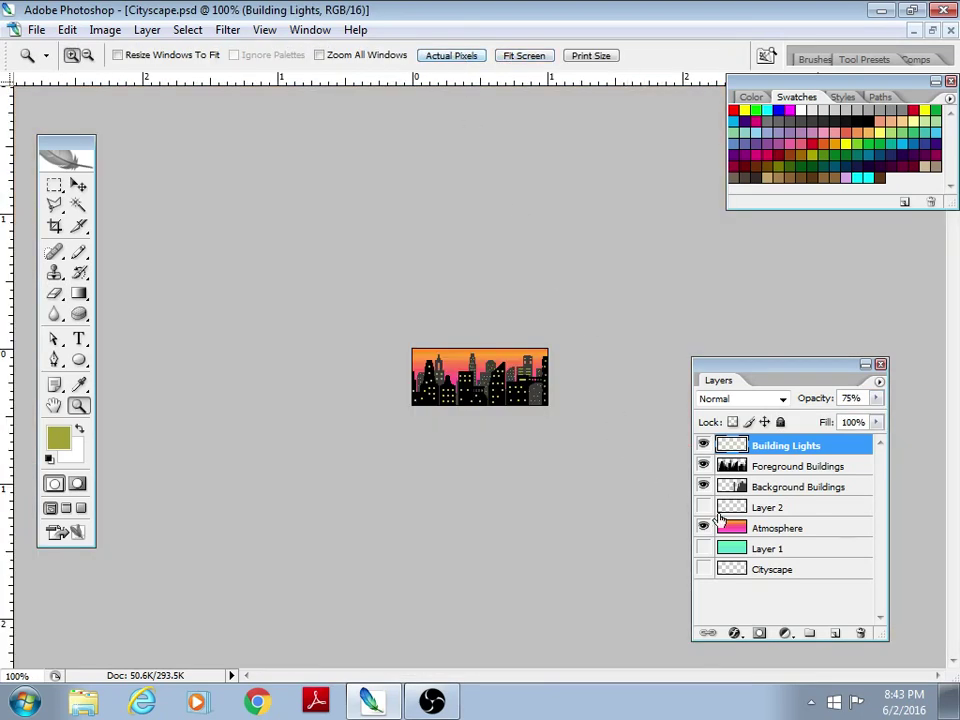